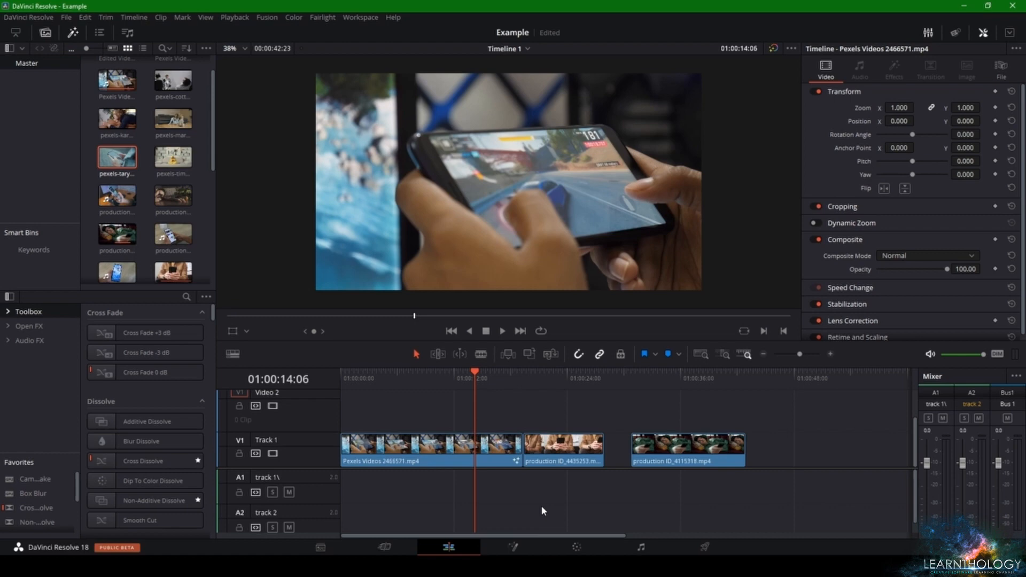
Park the playhead at 01:00:23:24 on the production ID_4435253.mp4 clip and open that clip in the Color page
click(502, 447)
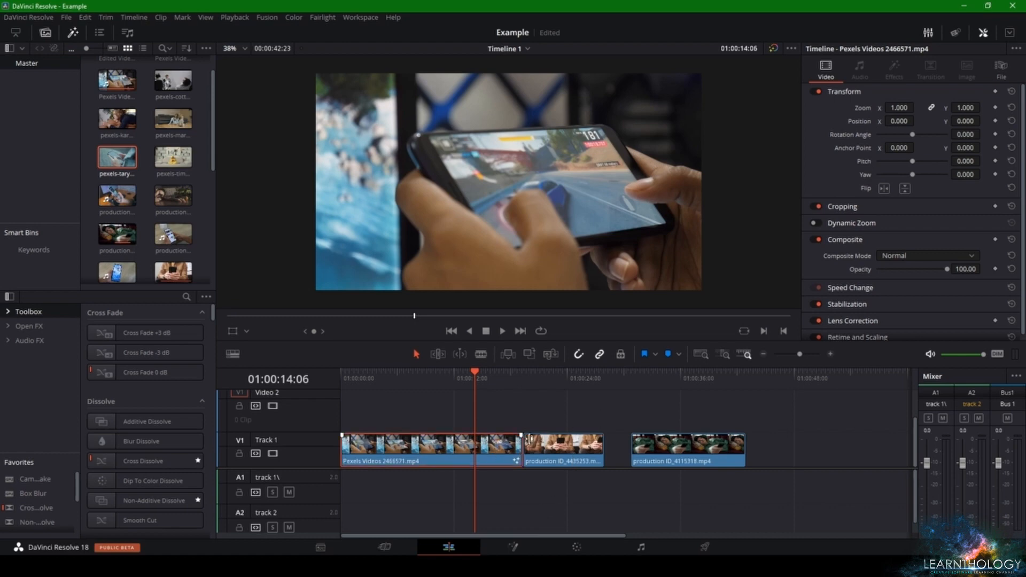
click(691, 378)
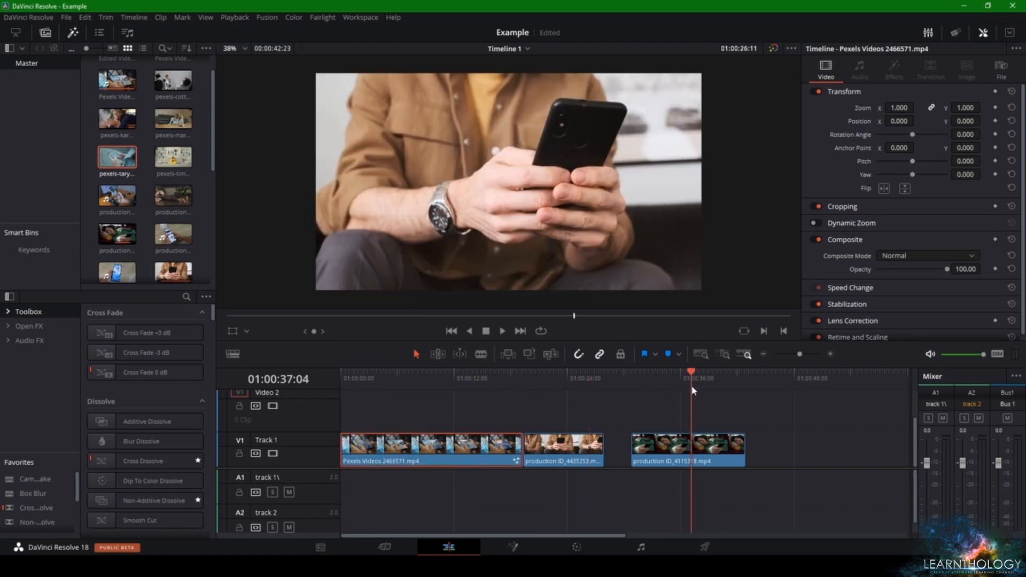
click(576, 391)
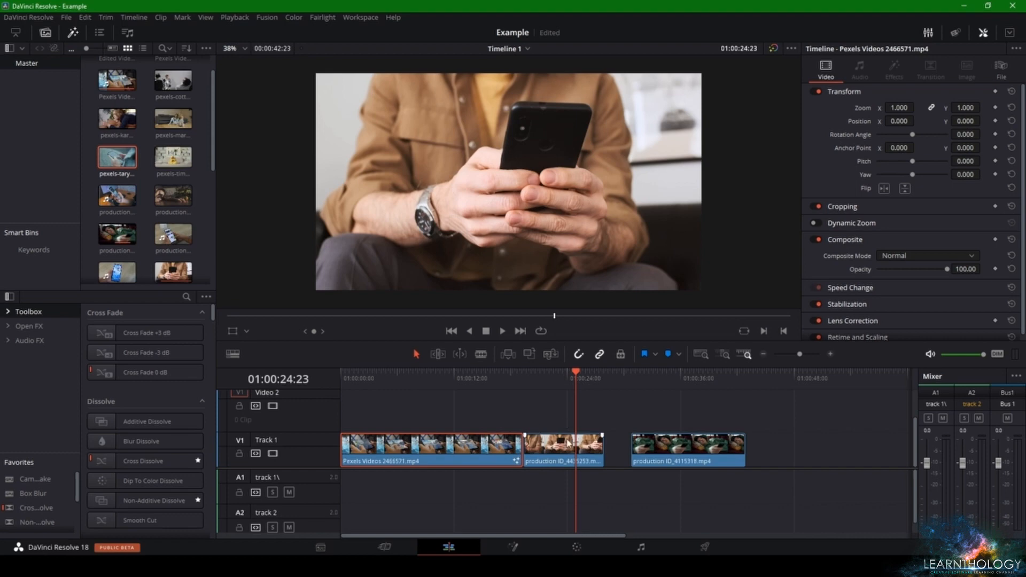
click(567, 380)
mouse_move(568, 381)
mouse_down()
mouse_move(578, 376)
mouse_move(564, 384)
mouse_up()
click(571, 449)
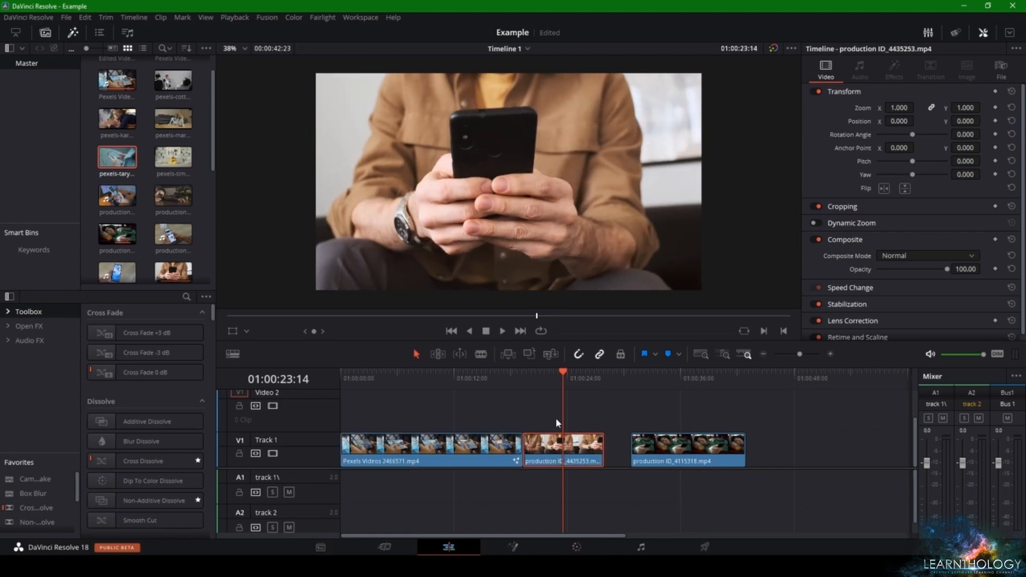
drag(566, 376, 568, 382)
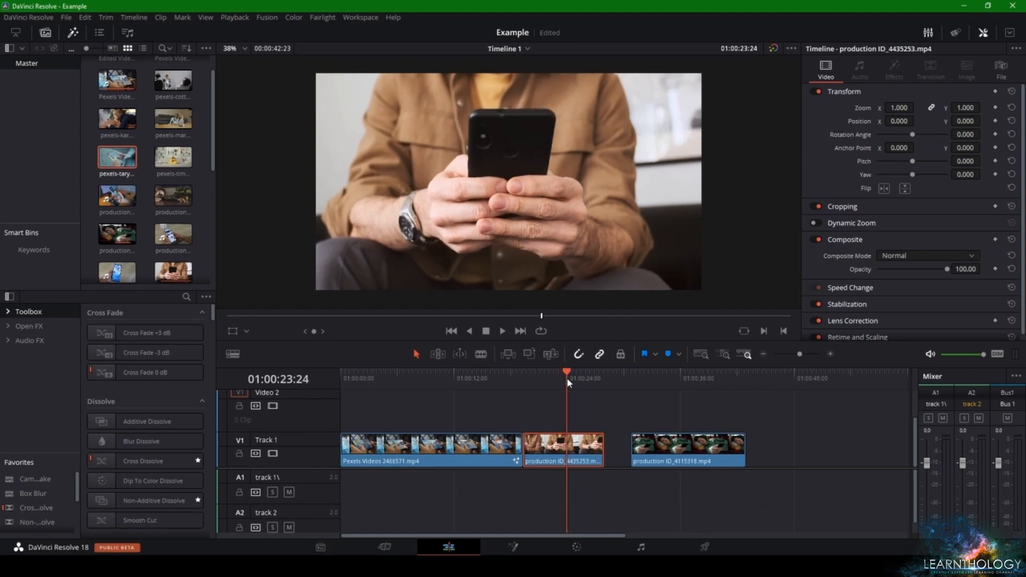
click(576, 548)
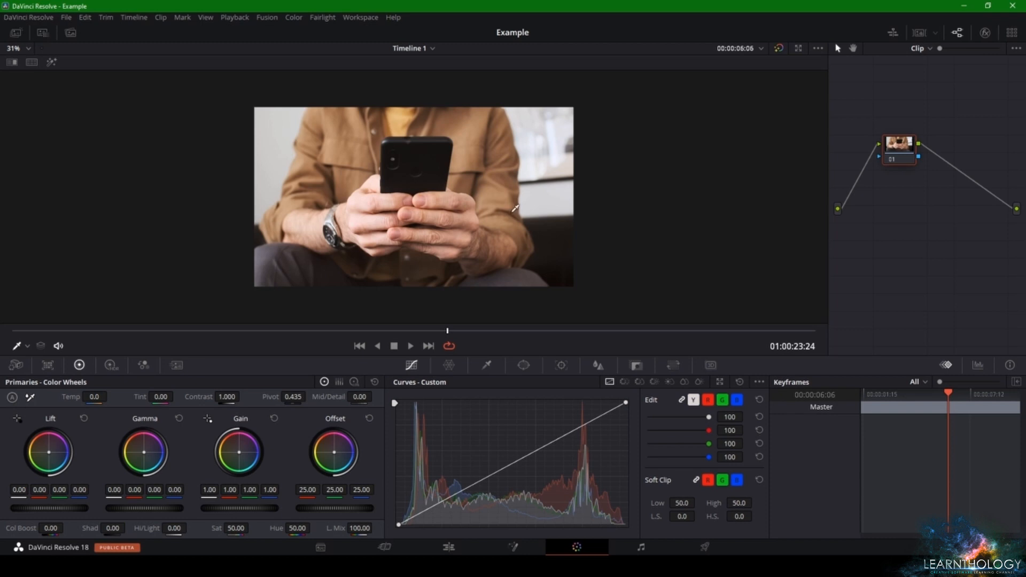
Reposition node 01 in the node graph so it sits roughly level between the source and the output
drag(882, 145, 914, 190)
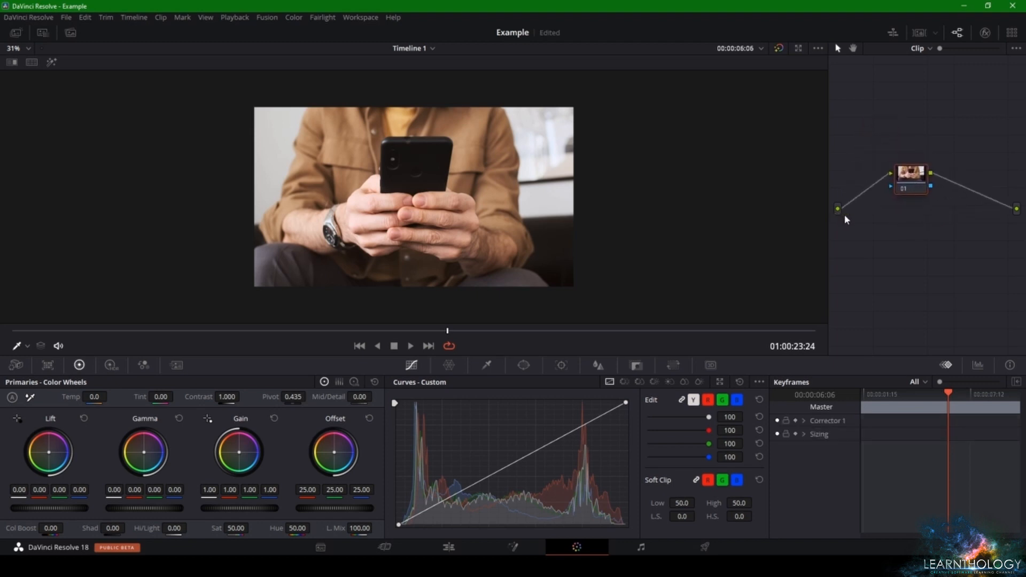
right_click(961, 213)
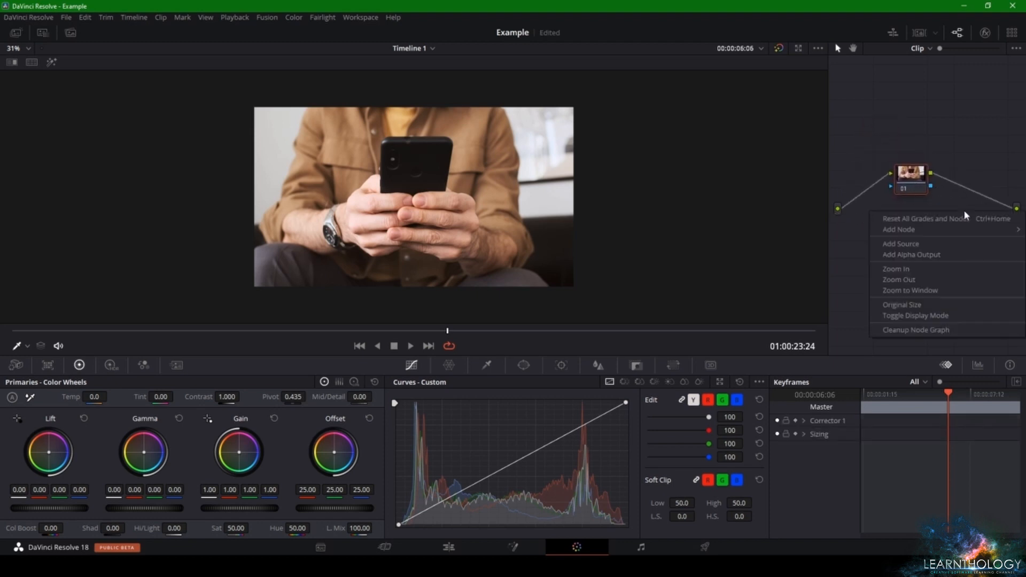
click(952, 191)
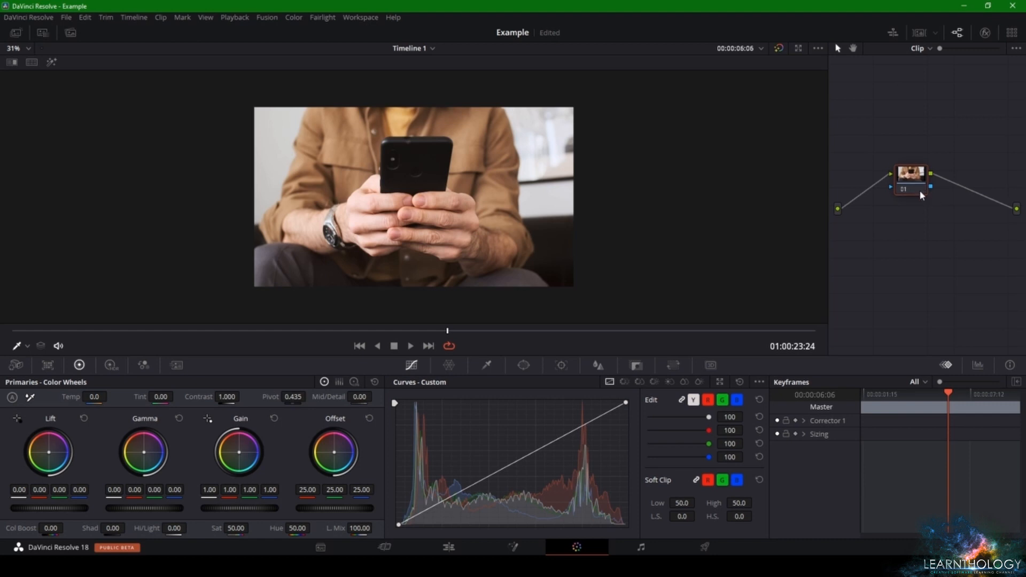
drag(919, 190, 920, 218)
right_click(921, 223)
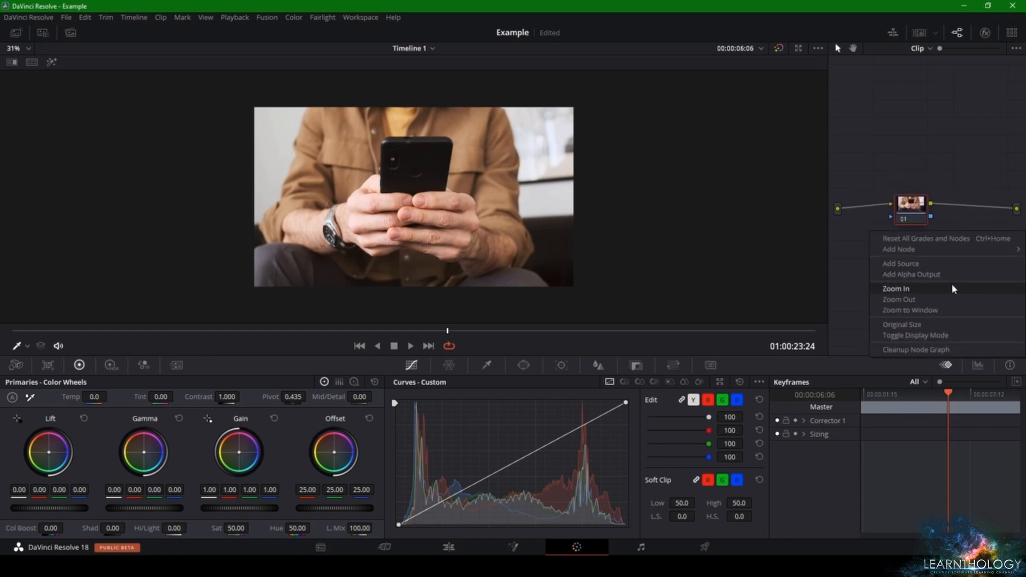
click(941, 273)
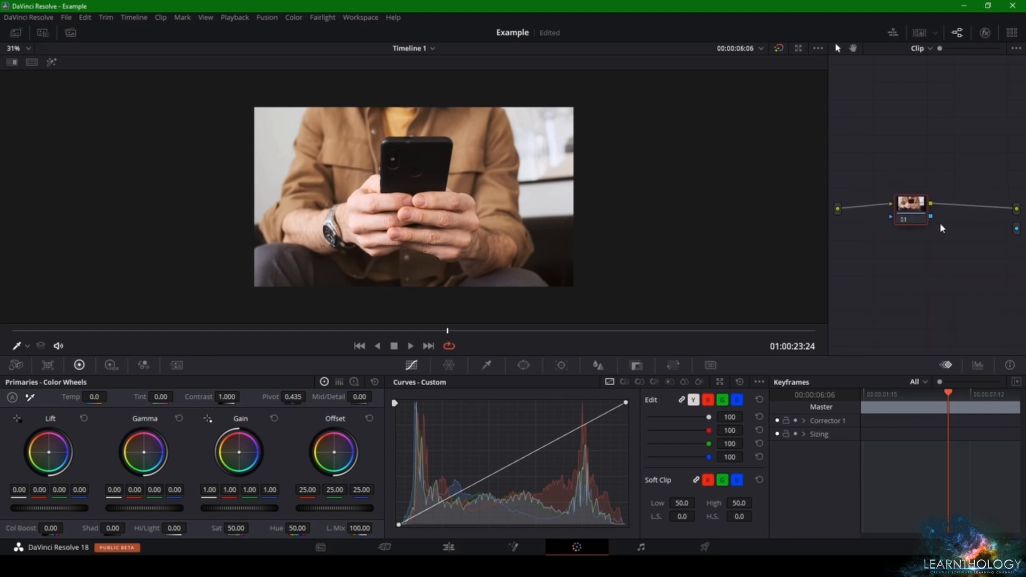
key(ctrl+z)
Add an alpha output to the node graph and connect node 01's alpha output to it, moving the node slightly up
right_click(970, 254)
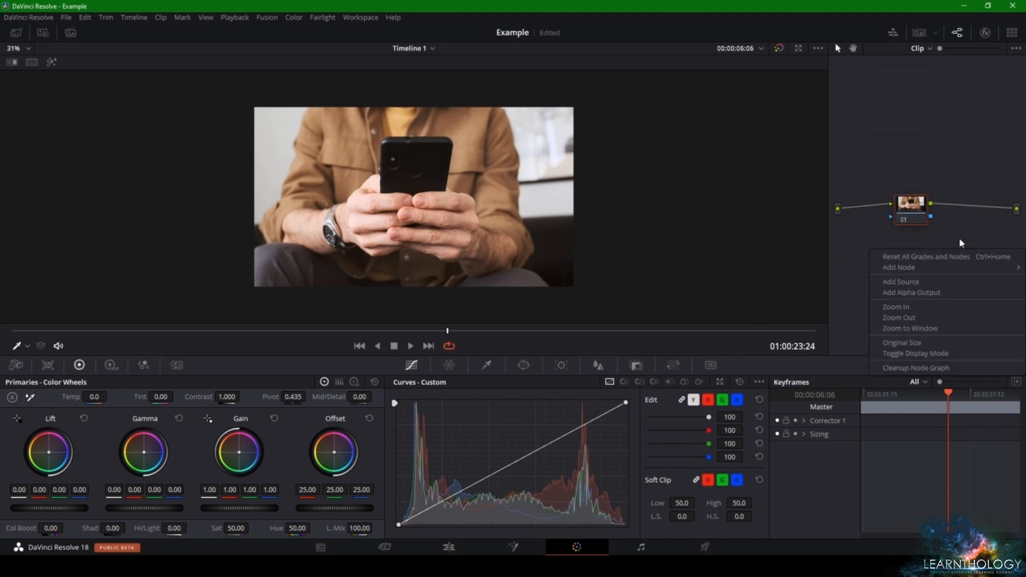
click(901, 292)
drag(931, 218, 1015, 232)
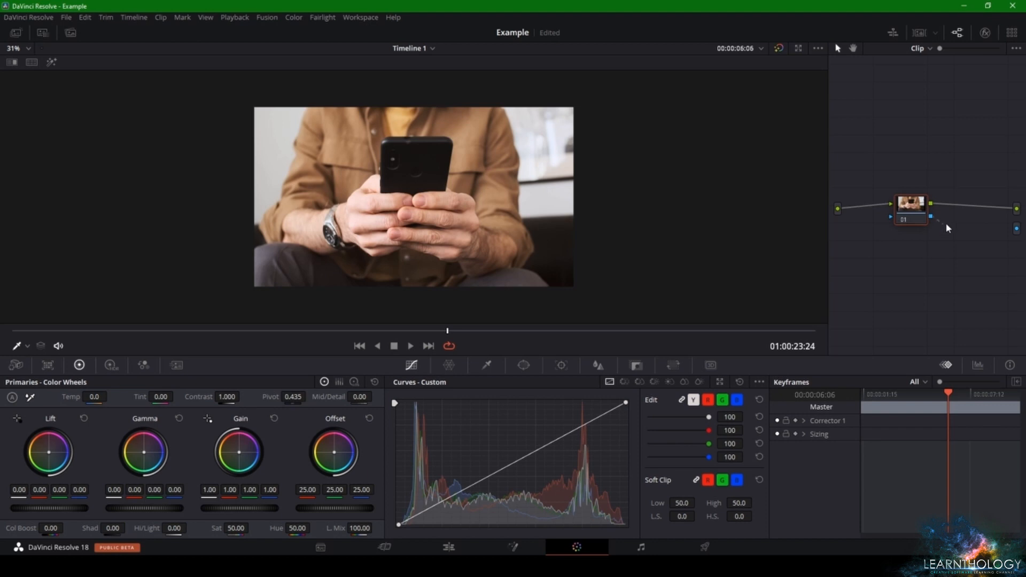
drag(987, 231, 1017, 230)
mouse_move(905, 216)
mouse_down()
mouse_move(916, 163)
mouse_move(932, 277)
mouse_move(923, 181)
mouse_move(923, 208)
mouse_up()
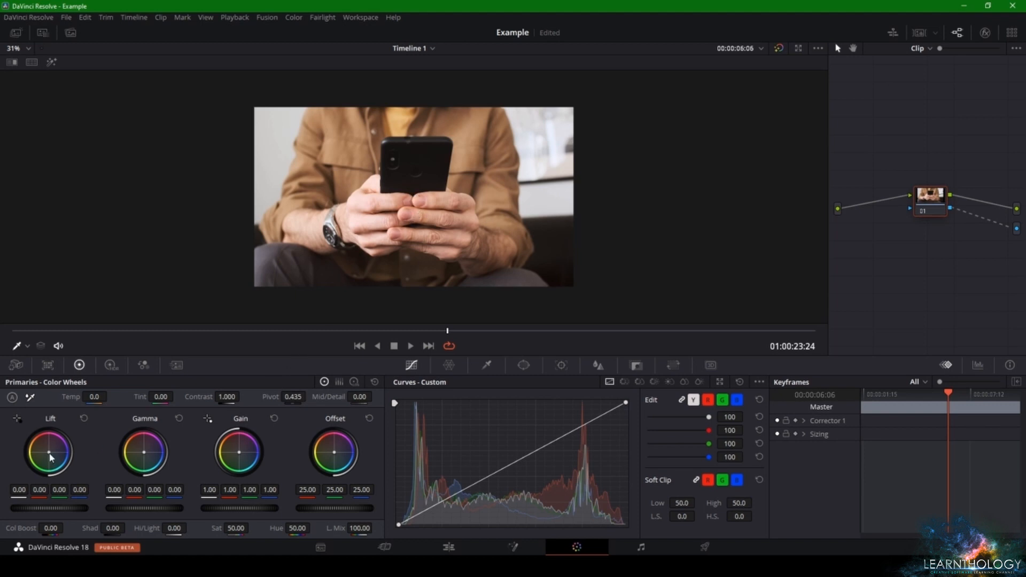
Shift the Lift color wheel very slightly toward red, to about 0.01 in the red channel
drag(50, 452, 48, 451)
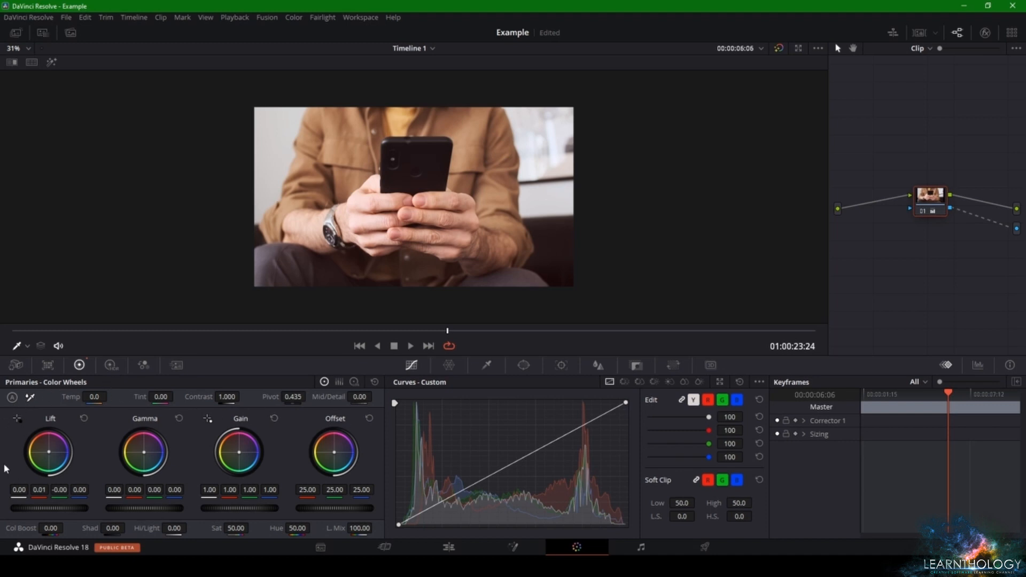
Look through the color grading palettes, including Color Match and RGB Mixer, and return to Primaries with the Log Wheels shown
click(16, 365)
click(48, 365)
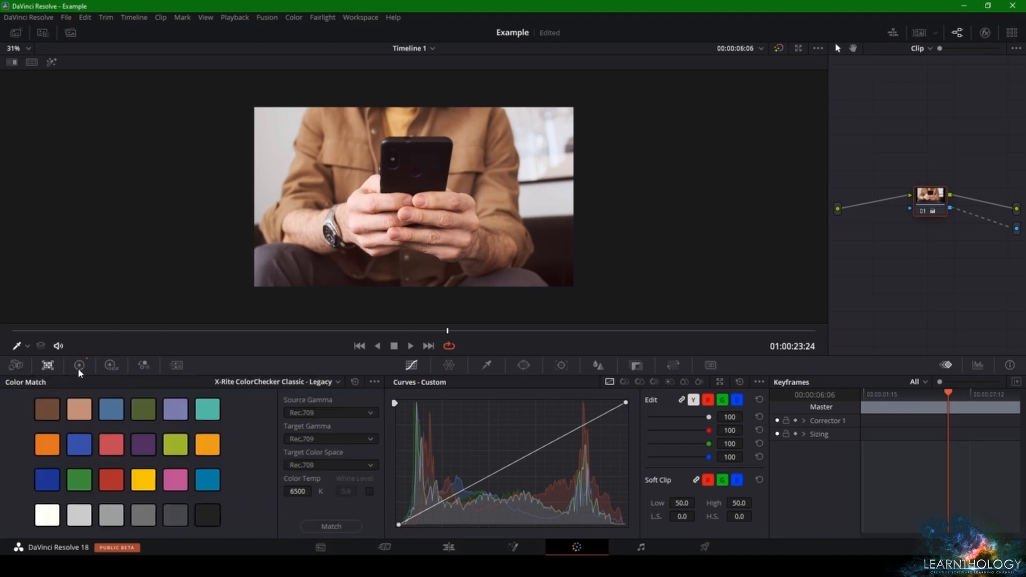
click(111, 365)
click(143, 365)
click(176, 365)
click(142, 367)
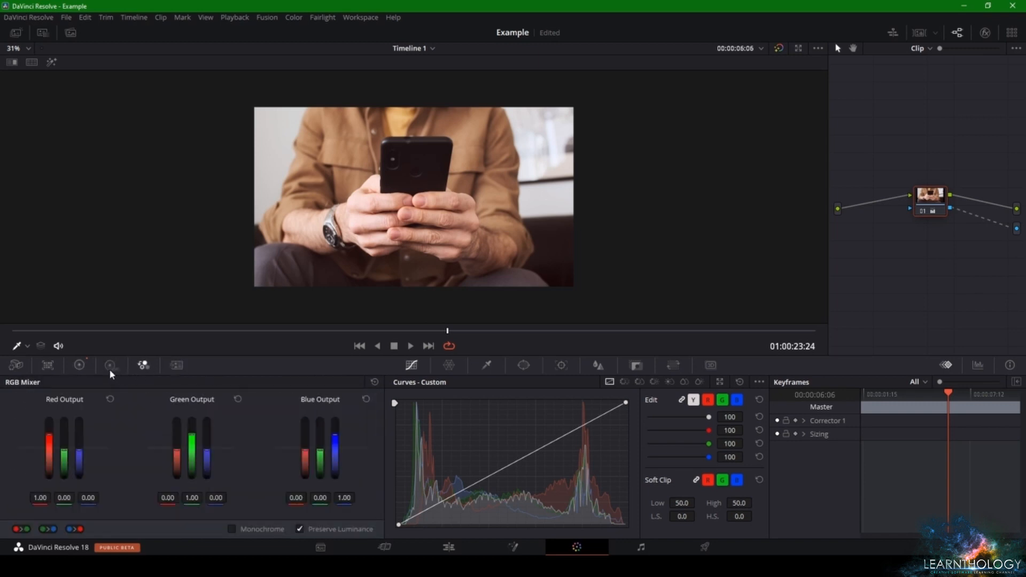
click(111, 366)
click(142, 367)
click(169, 367)
click(80, 365)
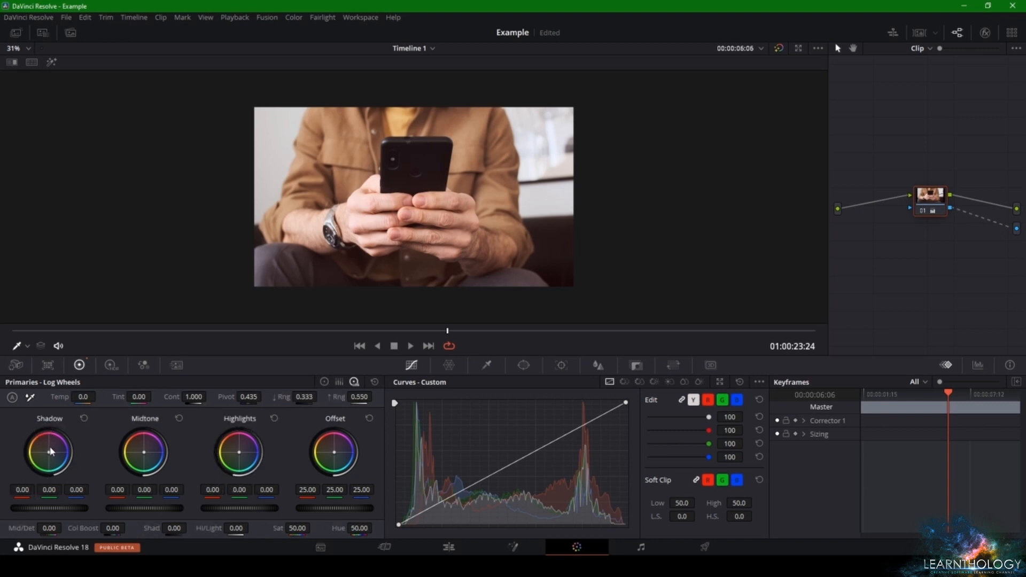
Try tinting the Shadow wheel toward orange and the Midtone wheel toward blue, resetting each wheel after its trial
mouse_move(49, 456)
mouse_down()
mouse_move(64, 460)
mouse_move(40, 450)
mouse_up()
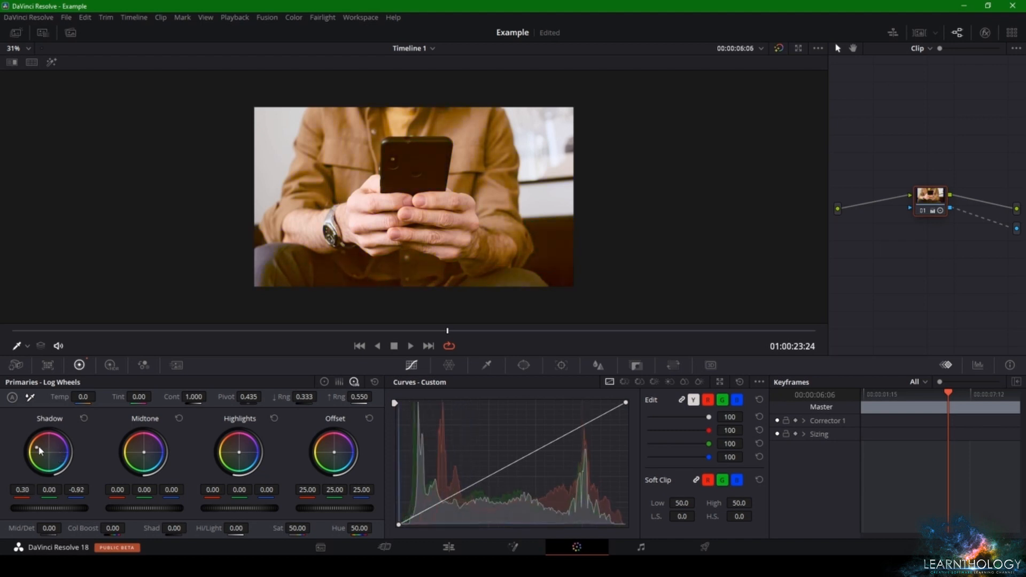
click(83, 419)
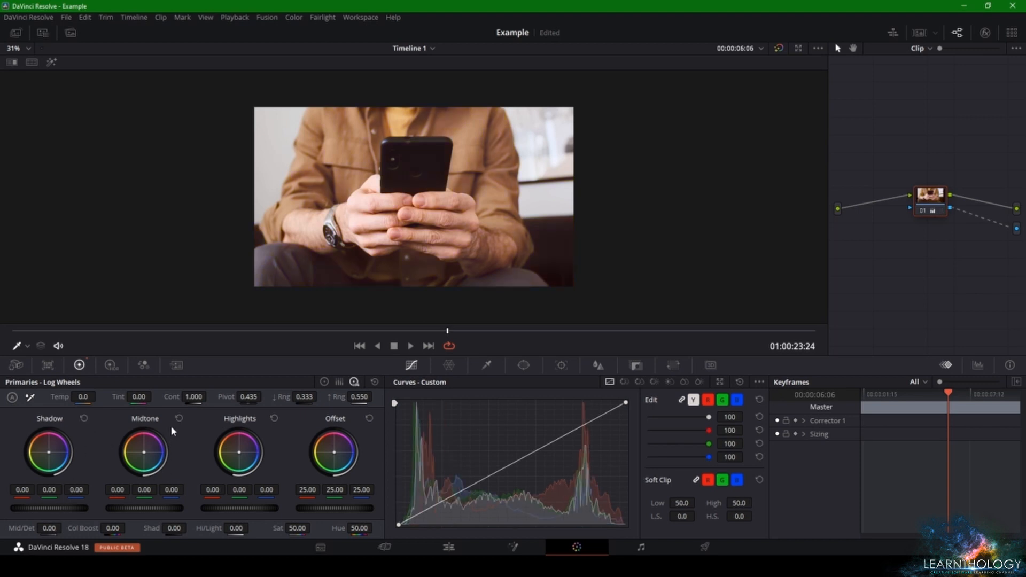
drag(145, 452, 164, 454)
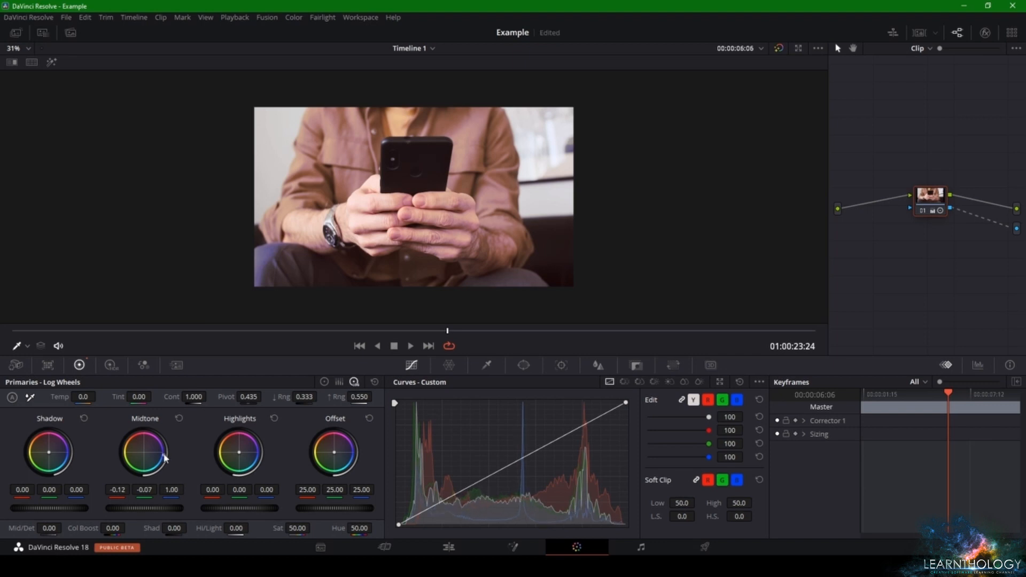
click(179, 418)
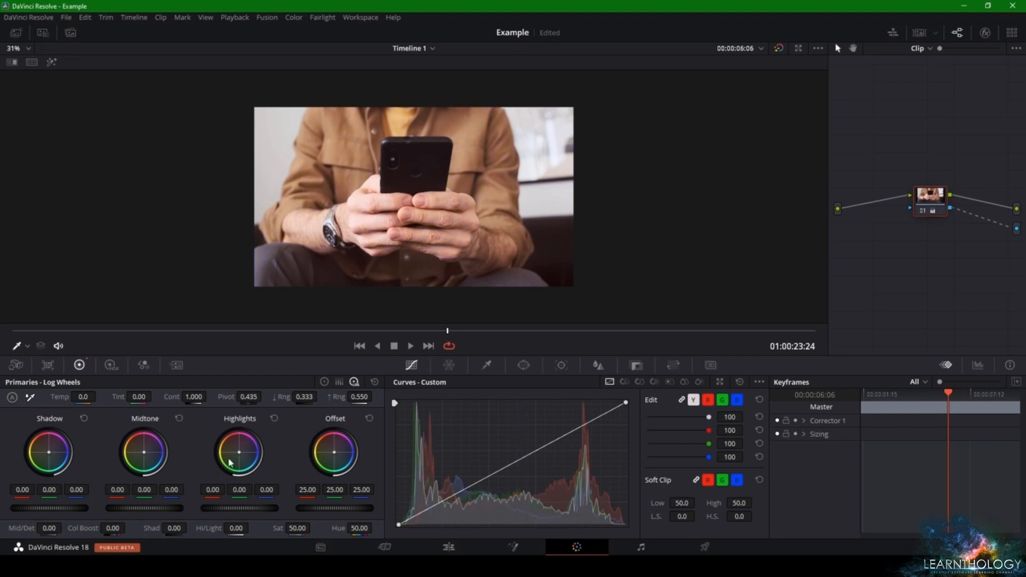
Try different tints on the Highlights and Offset wheels, such as red, blue and green highlights, and reset both wheels
mouse_move(238, 455)
mouse_down()
mouse_move(244, 441)
mouse_move(257, 455)
mouse_move(239, 452)
mouse_up()
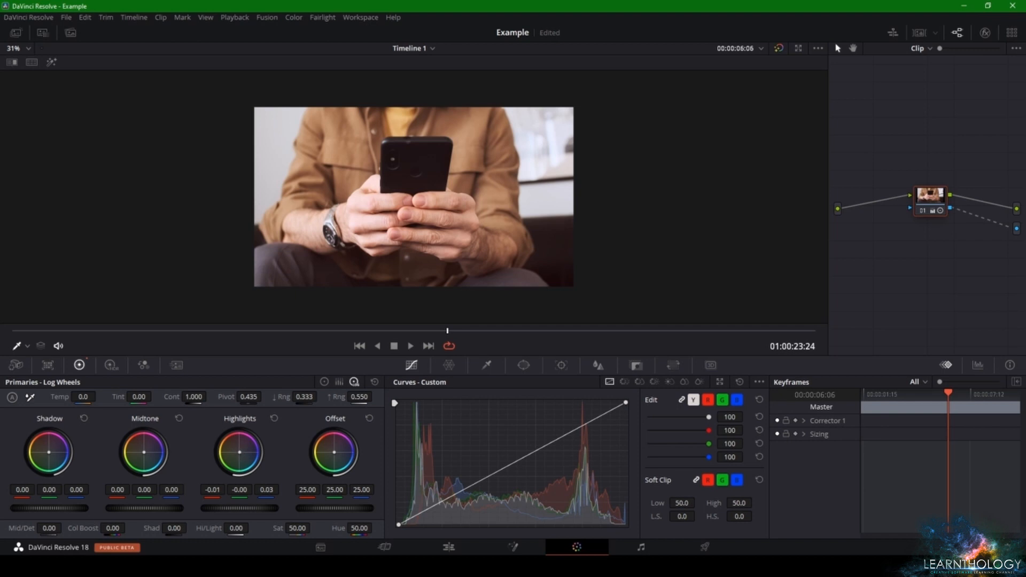
drag(239, 452, 236, 444)
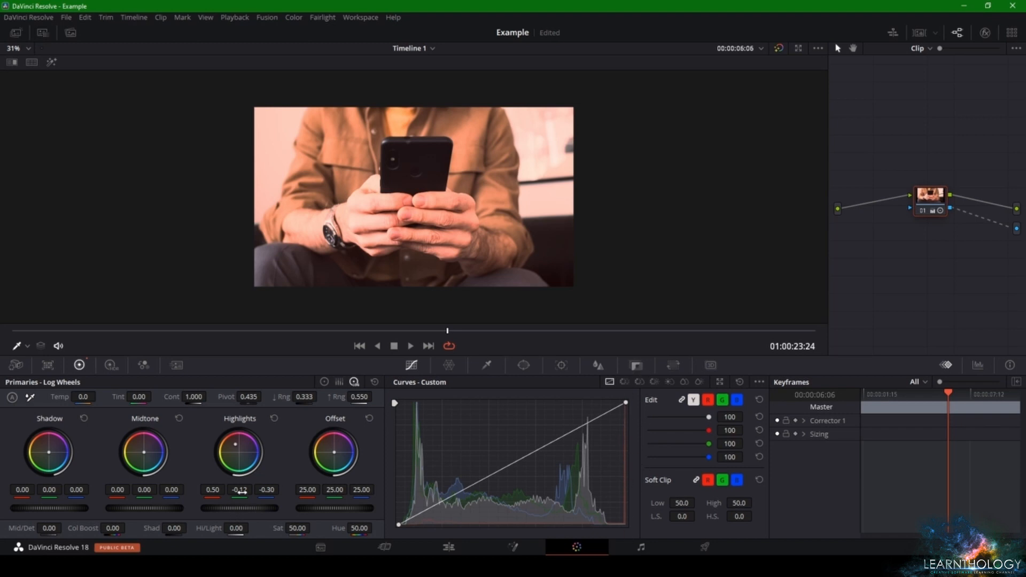
double_click(248, 454)
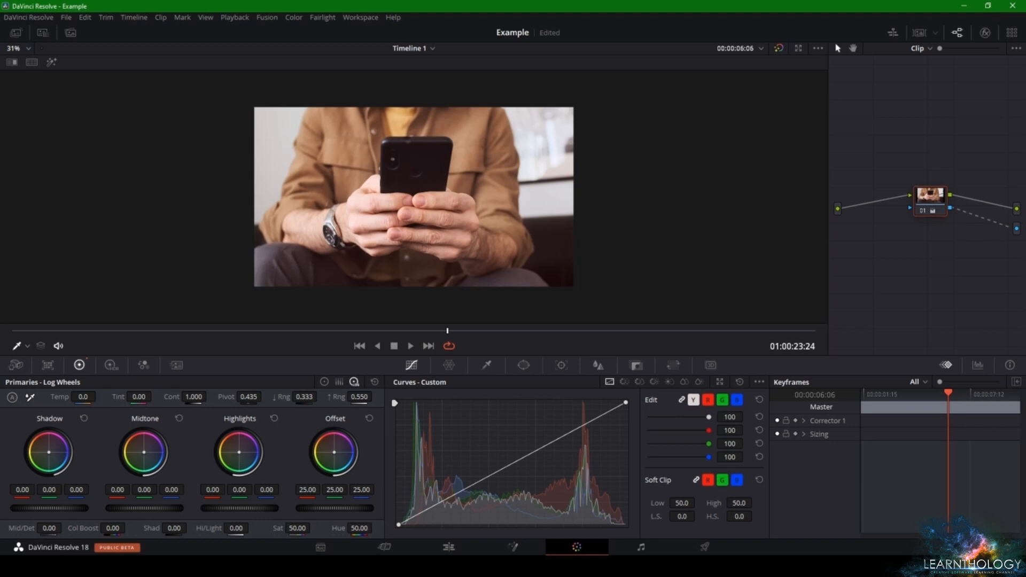
drag(239, 452, 591, 464)
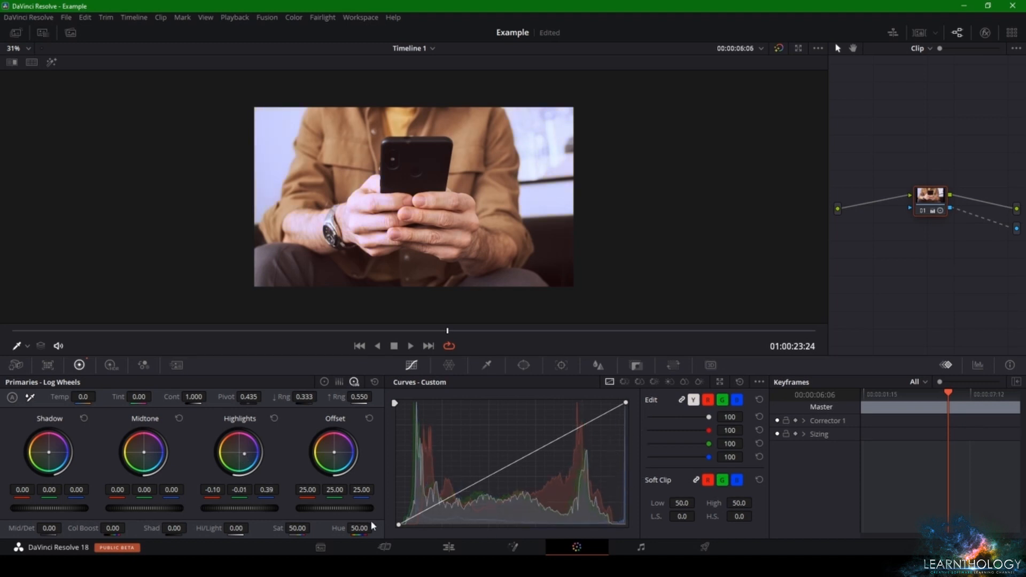
drag(244, 454, 653, 457)
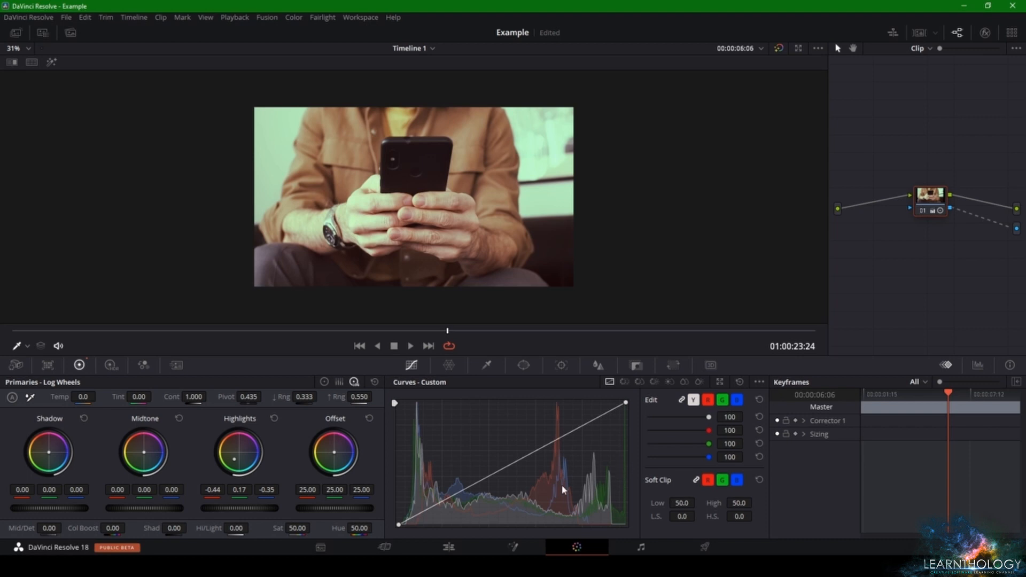
click(274, 418)
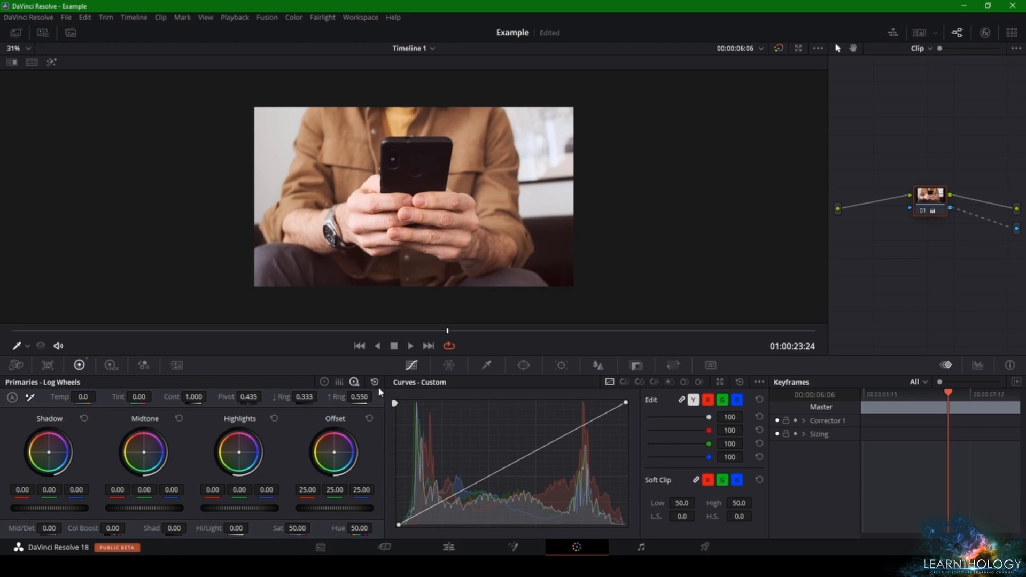
drag(334, 452, 343, 452)
click(368, 418)
Browse the LUT library's folders and apply the Sony SLog3SGamut3.CineToLC-709 LUT to node 01
click(43, 33)
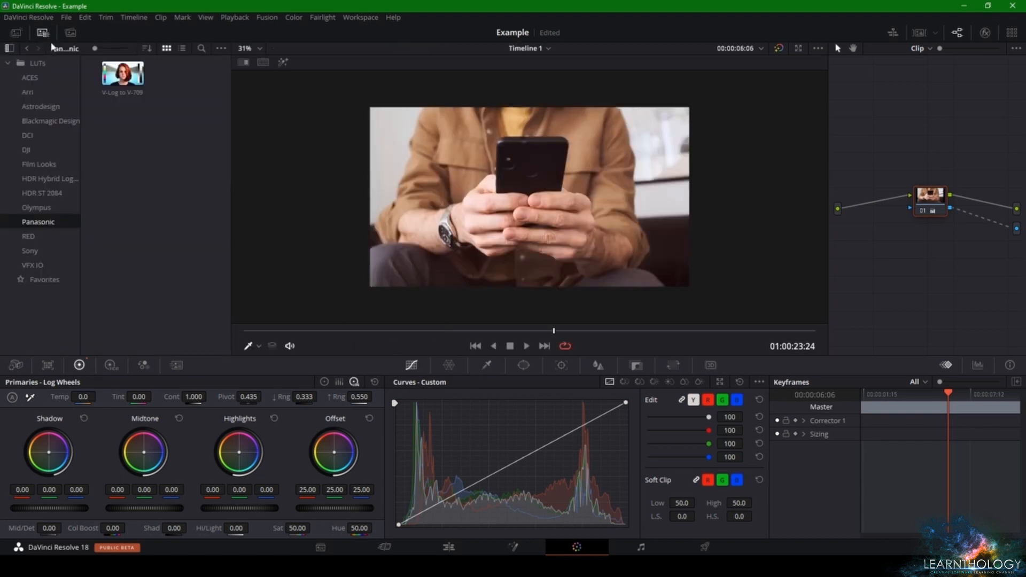
click(41, 106)
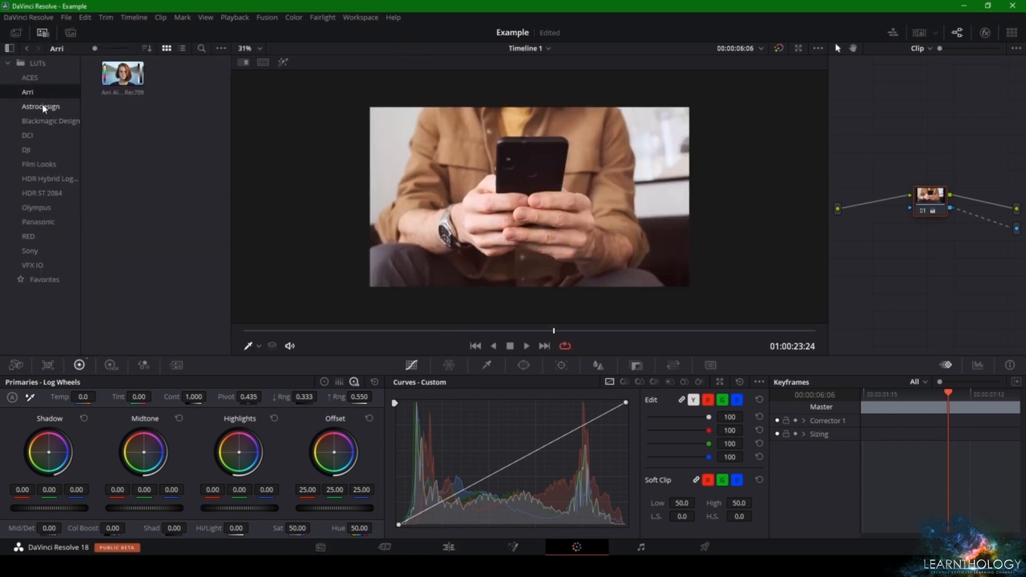
click(51, 136)
click(45, 164)
click(47, 180)
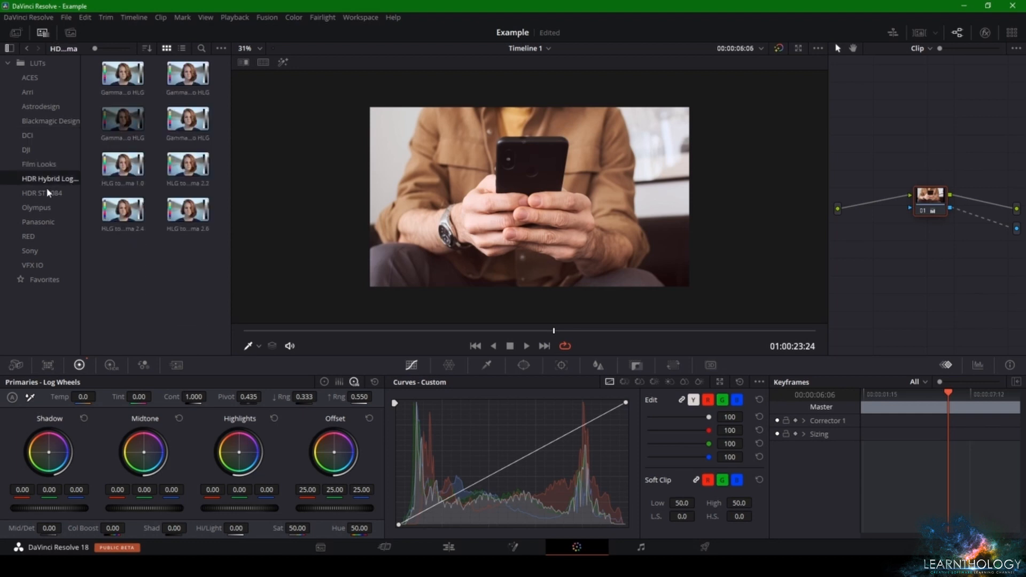
click(48, 193)
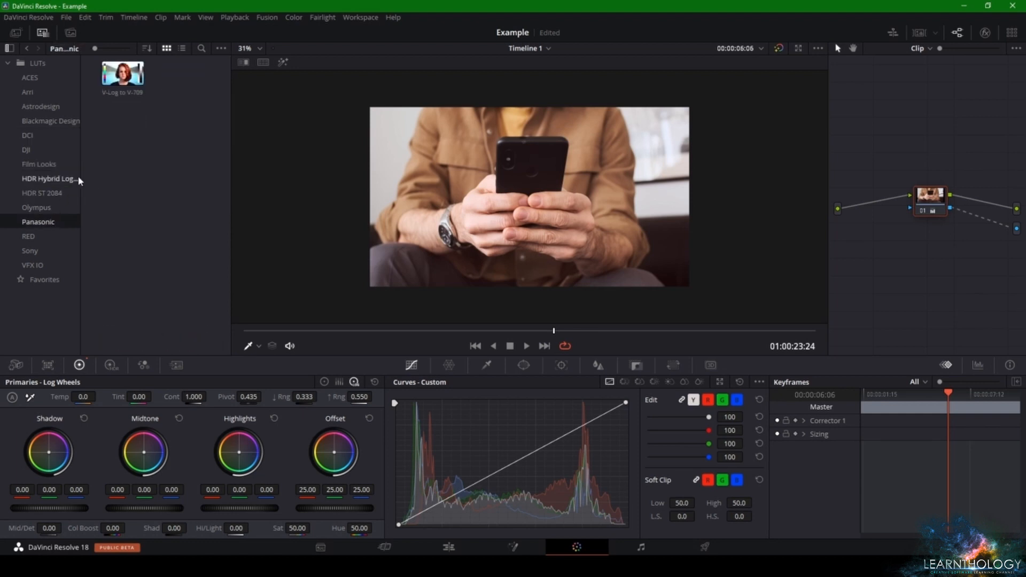
click(47, 235)
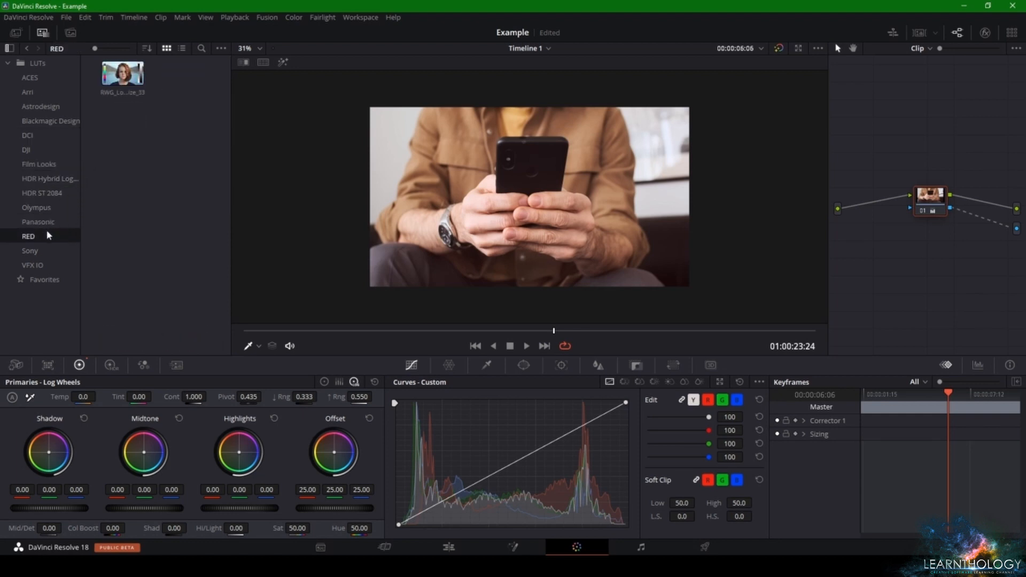
click(41, 250)
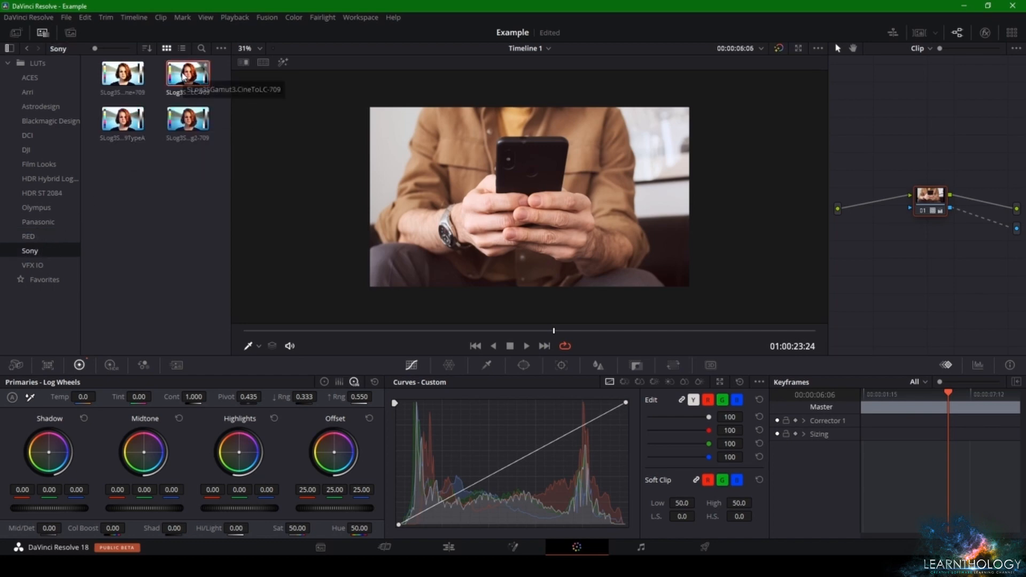
double_click(183, 77)
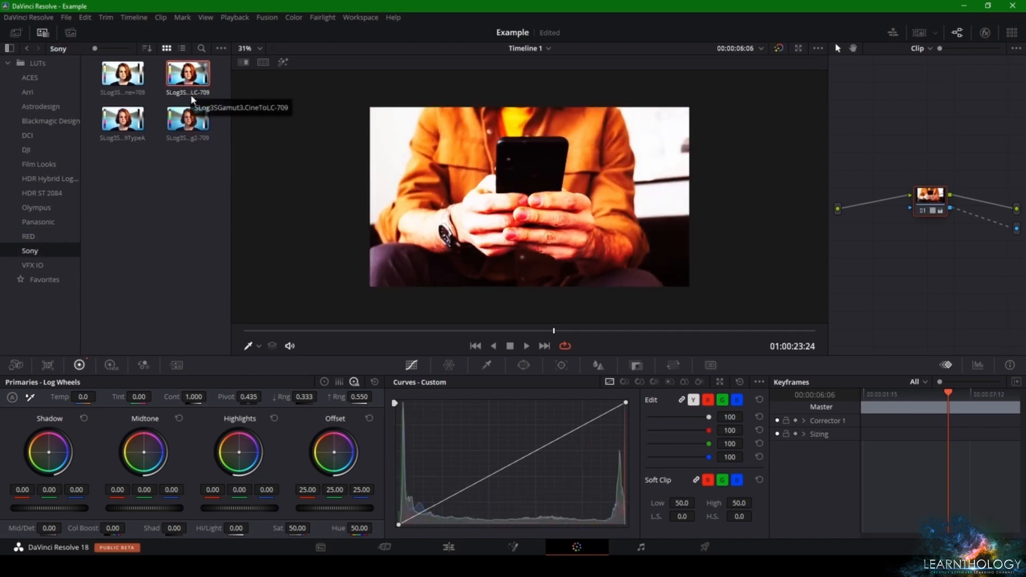
Browse the Panasonic, Film Looks, HDR ST 2084, DCI, DJI, Arri and VFX IO LUT folders and preview their looks on the clip
click(55, 221)
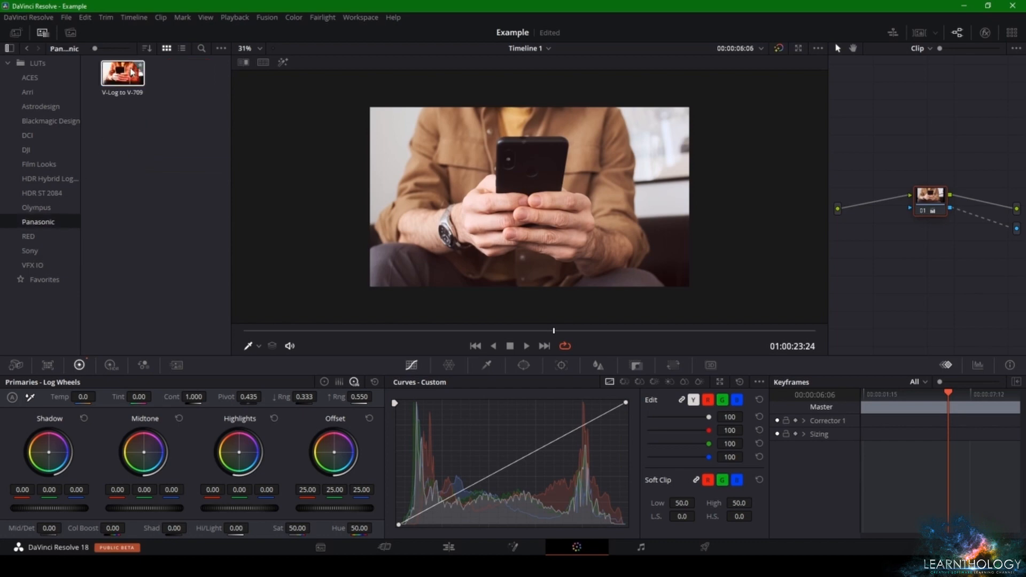
click(42, 166)
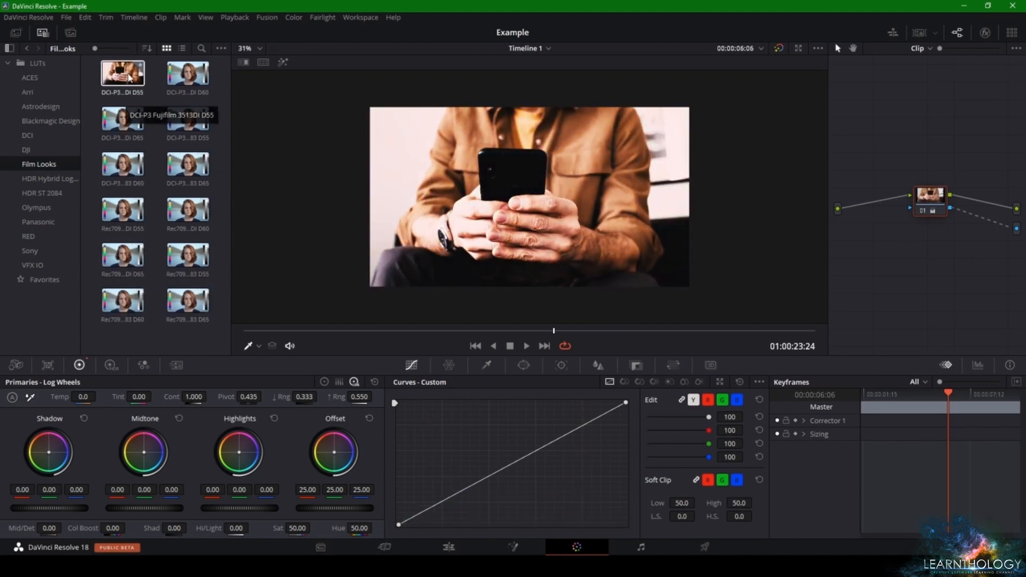
click(34, 193)
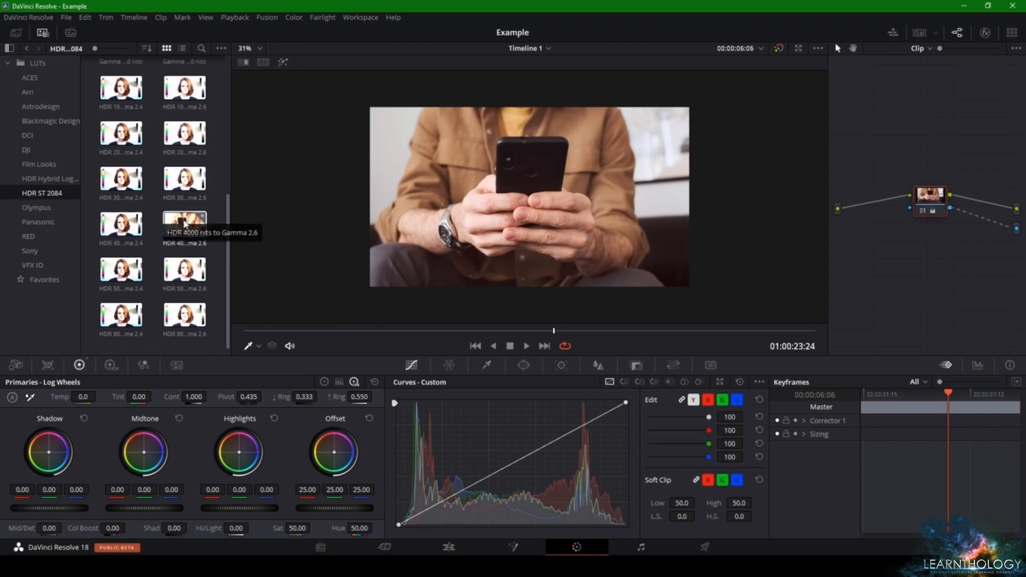
scroll(182, 219, up, 5)
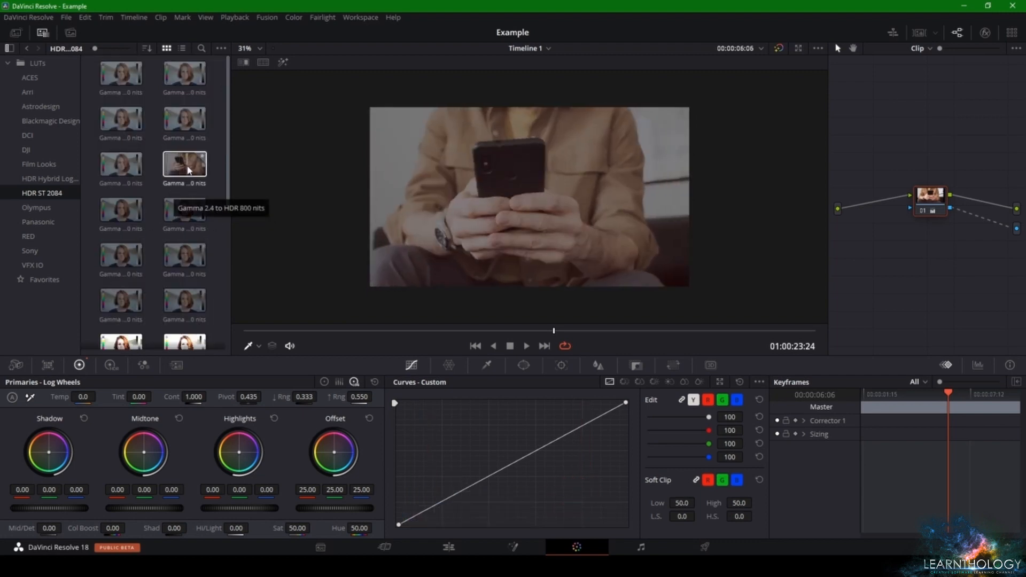
click(29, 136)
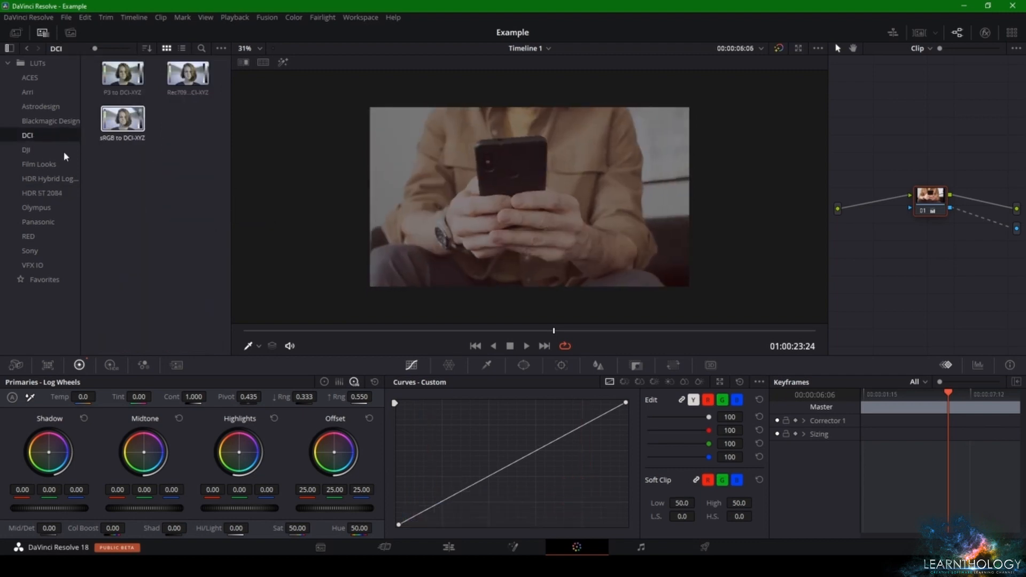
click(32, 150)
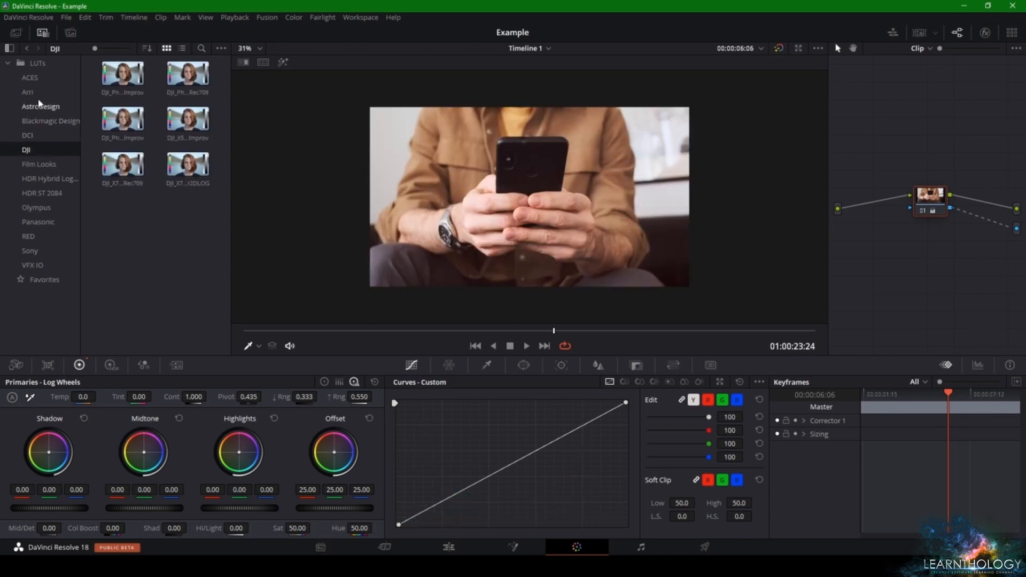
click(36, 91)
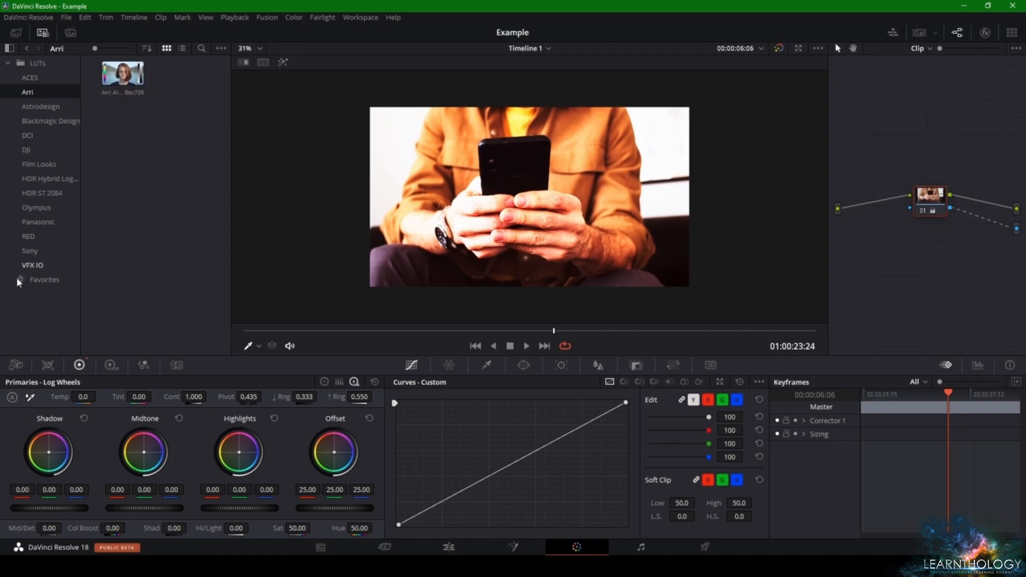
click(34, 265)
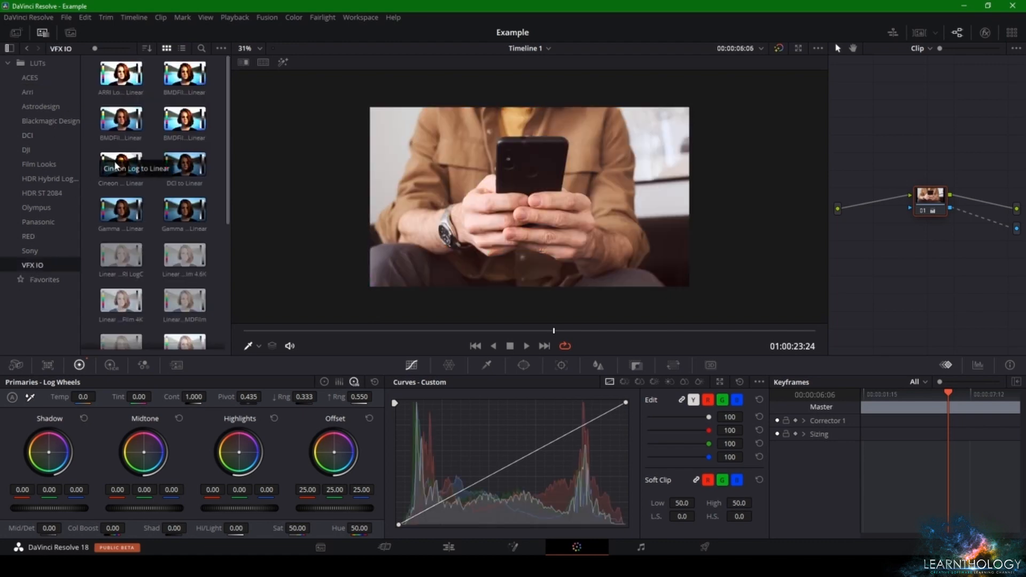
scroll(120, 166, down, 5)
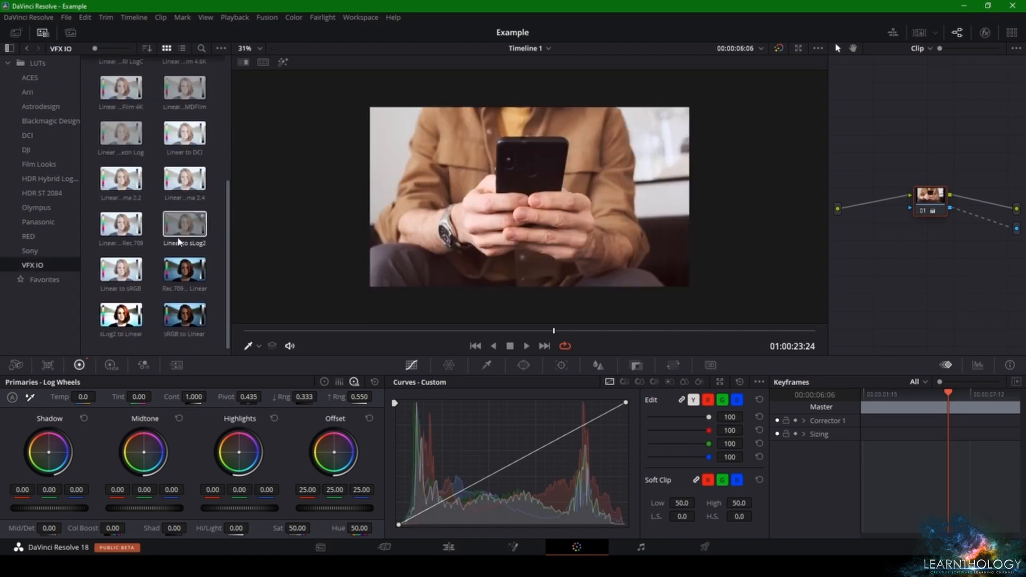
Compare LUT previews in the Sony, HDR Hybrid Log, HDR ST 2084, Olympus, Panasonic and RED folders, returning to Sony
click(30, 250)
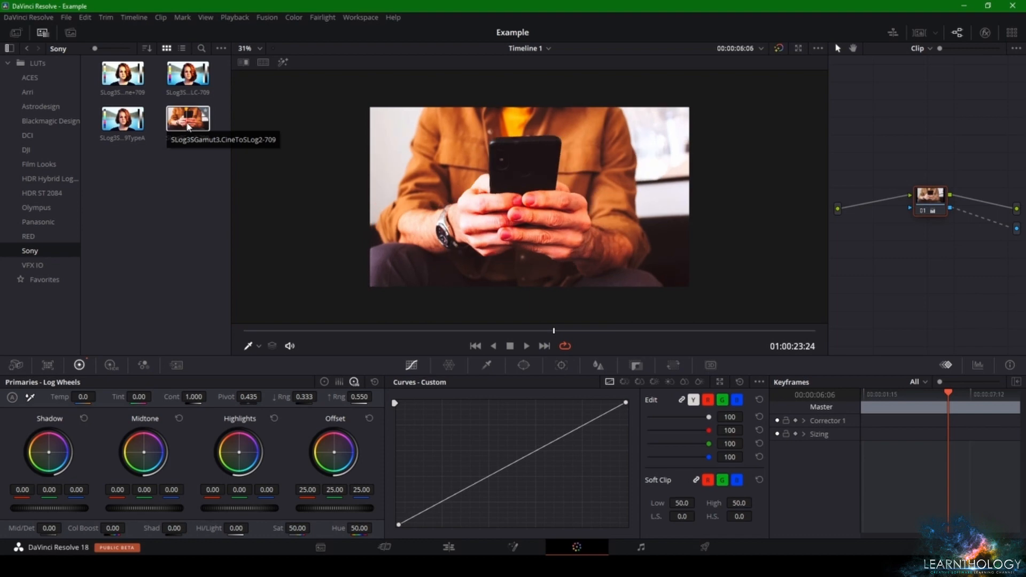
click(21, 178)
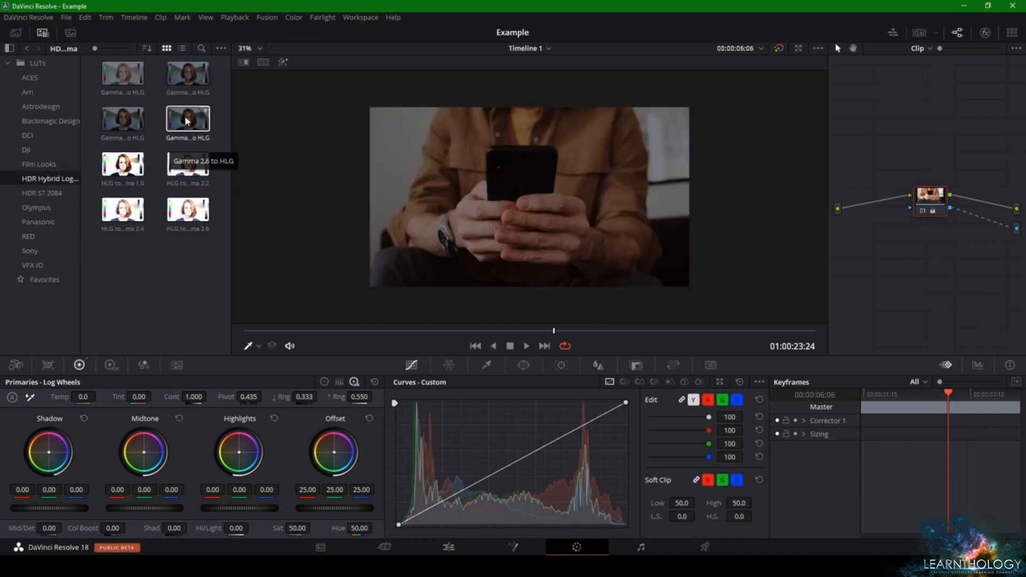
click(27, 193)
scroll(132, 193, down, 3)
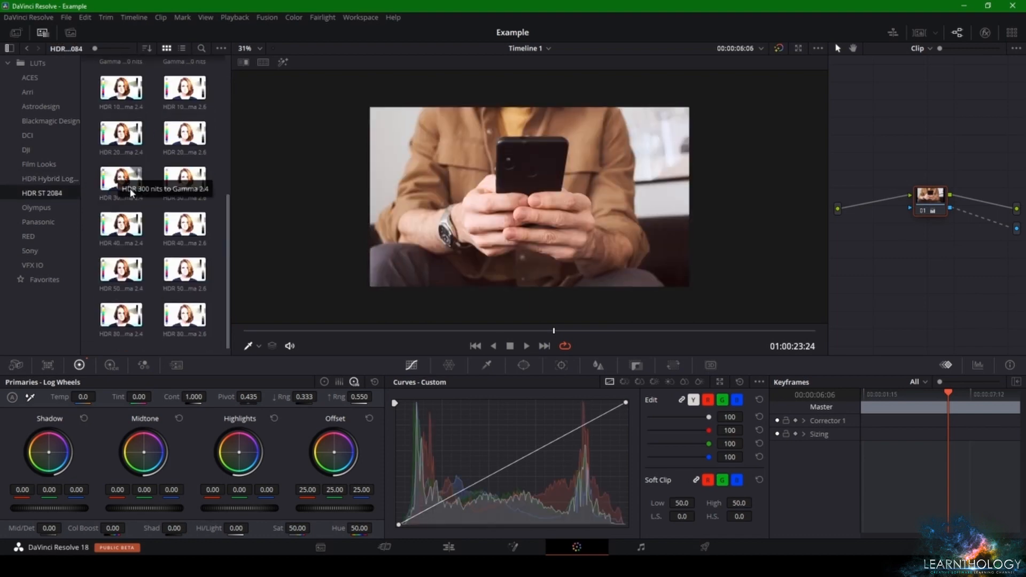
click(69, 203)
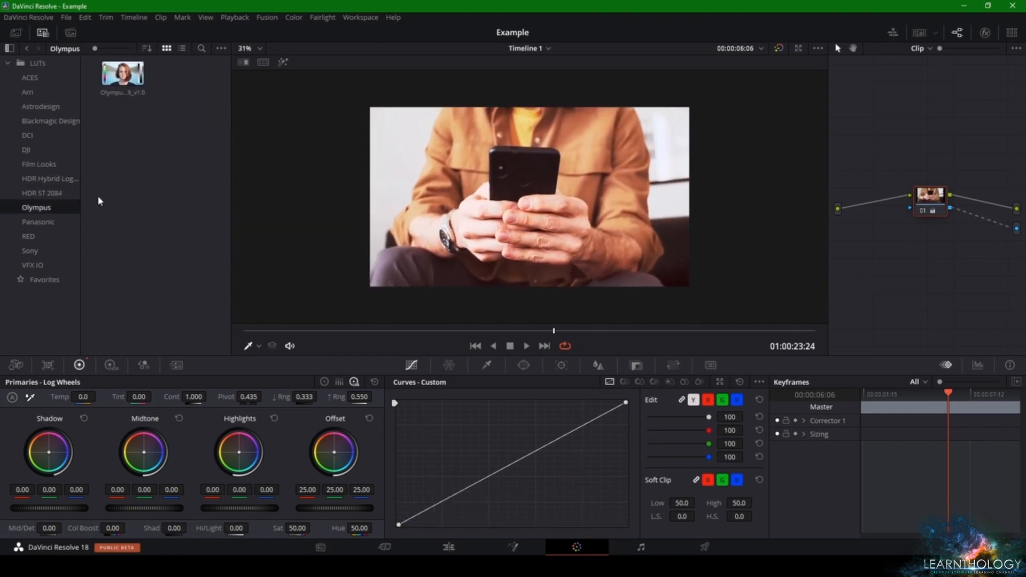
click(47, 223)
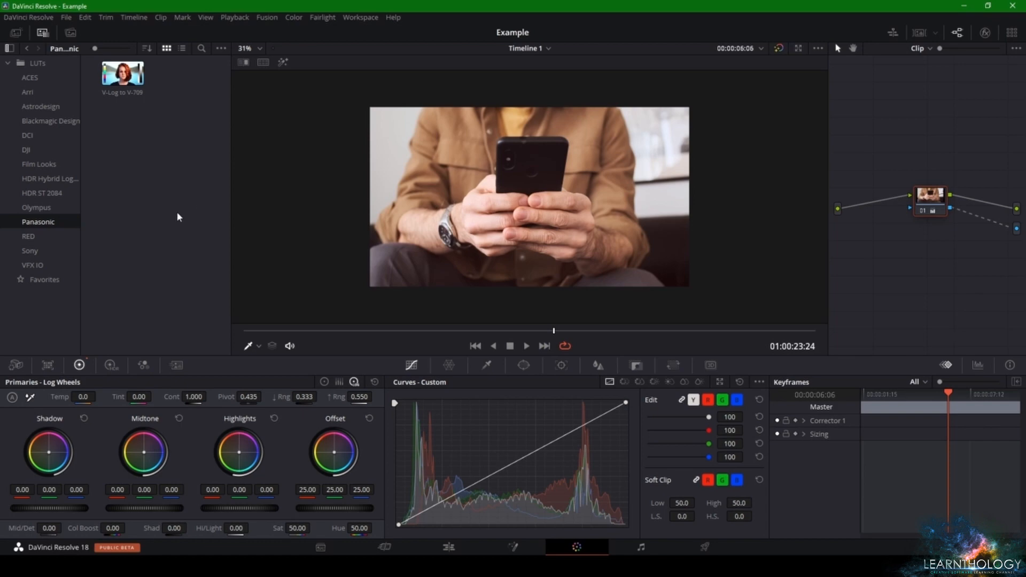
click(59, 235)
click(59, 250)
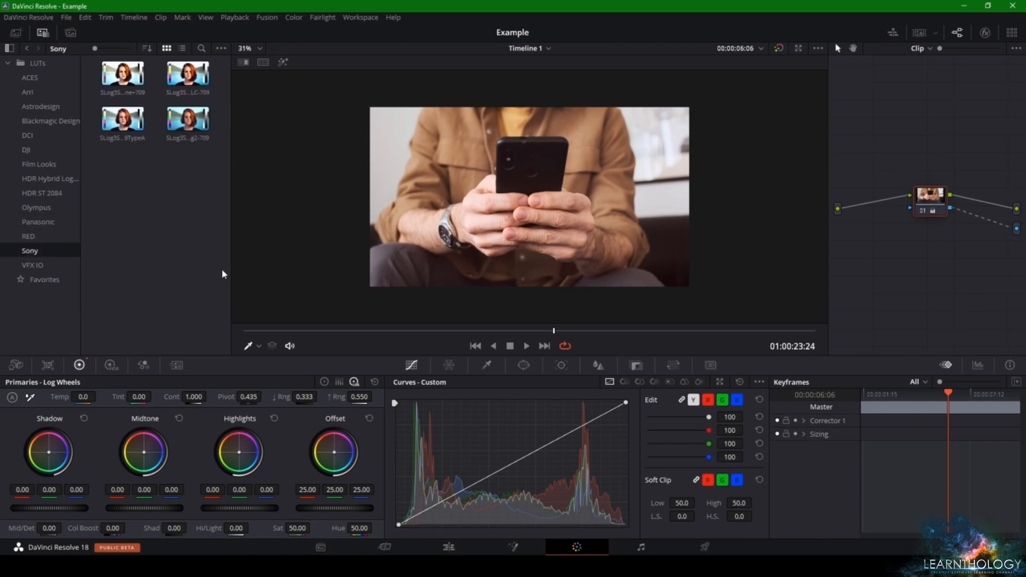
Hide and reshow the LUT library, and move node 01 slightly up and to the left in the node graph
click(45, 36)
click(45, 36)
drag(931, 196, 917, 170)
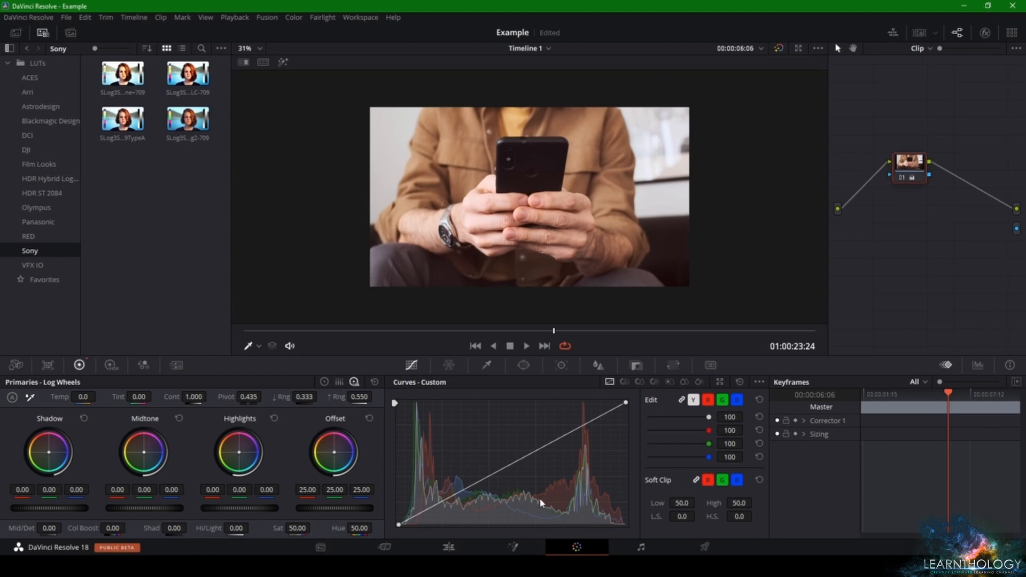
Try tinting the clip blue with the Offset wheel, reducing the tint to red 21.95, green 23.41 and blue 49.41
drag(336, 462, 356, 450)
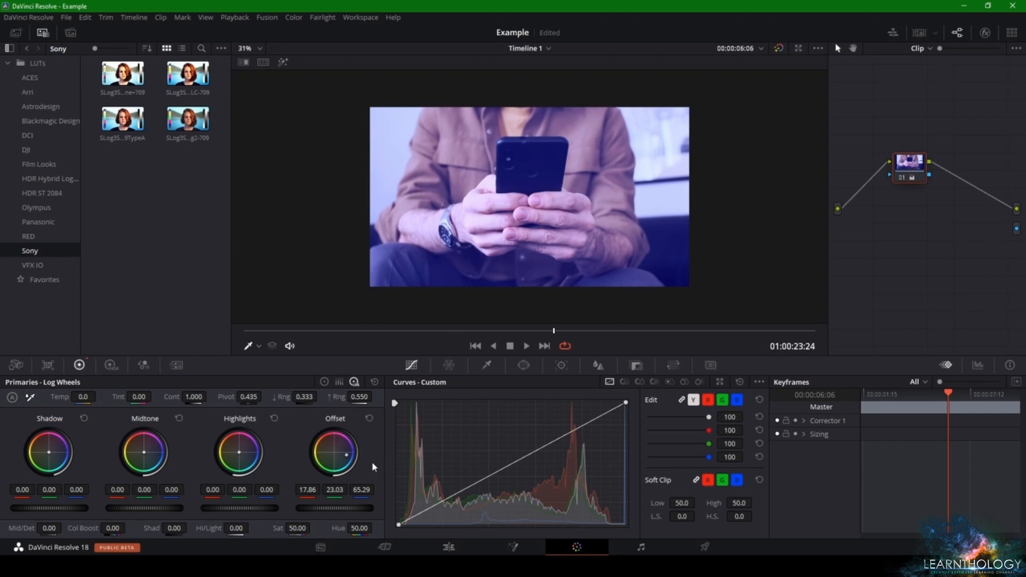
drag(339, 455, 343, 450)
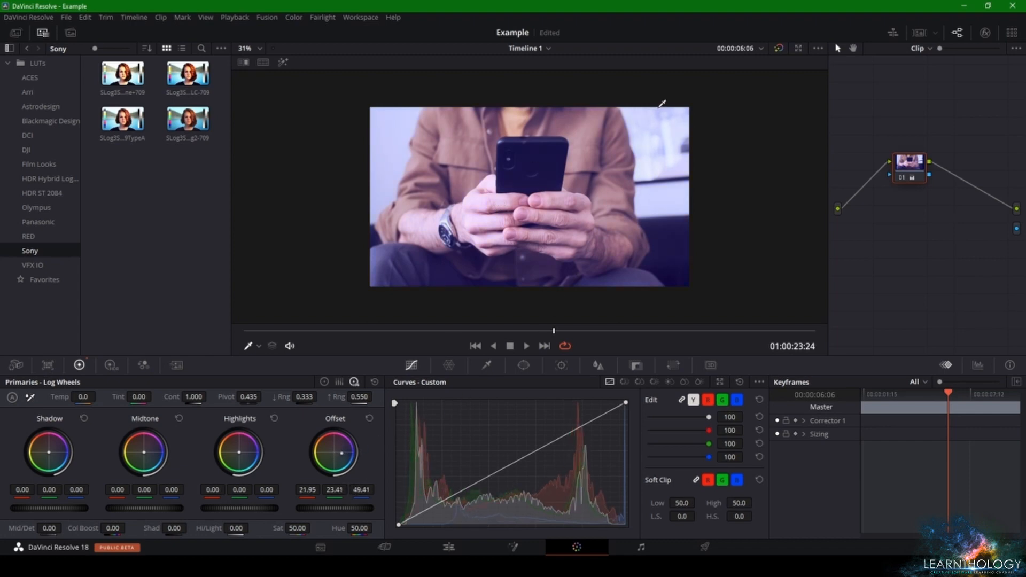
Compare the clip with and without the grade by repeatedly bypassing color grades, and reset all the Primaries adjustments
click(779, 48)
click(778, 49)
click(778, 49)
click(779, 49)
click(779, 48)
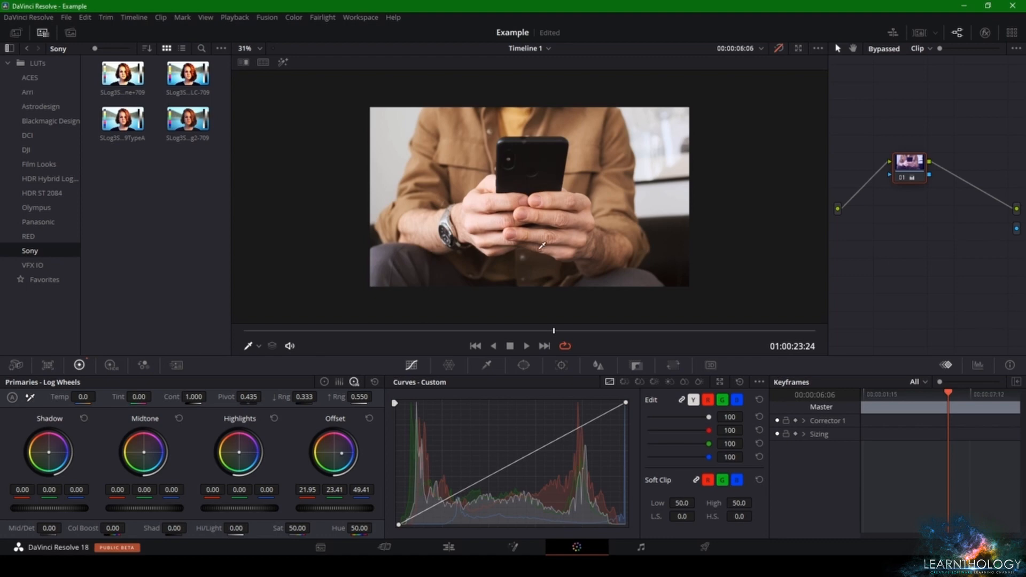
click(779, 49)
click(778, 48)
click(778, 49)
click(778, 49)
click(778, 49)
click(778, 48)
click(779, 48)
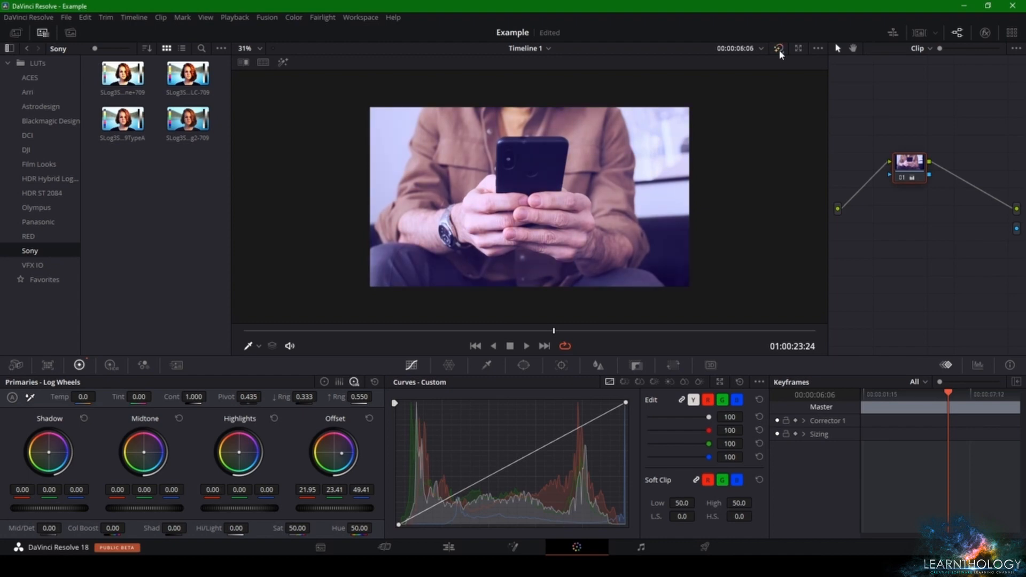
click(374, 381)
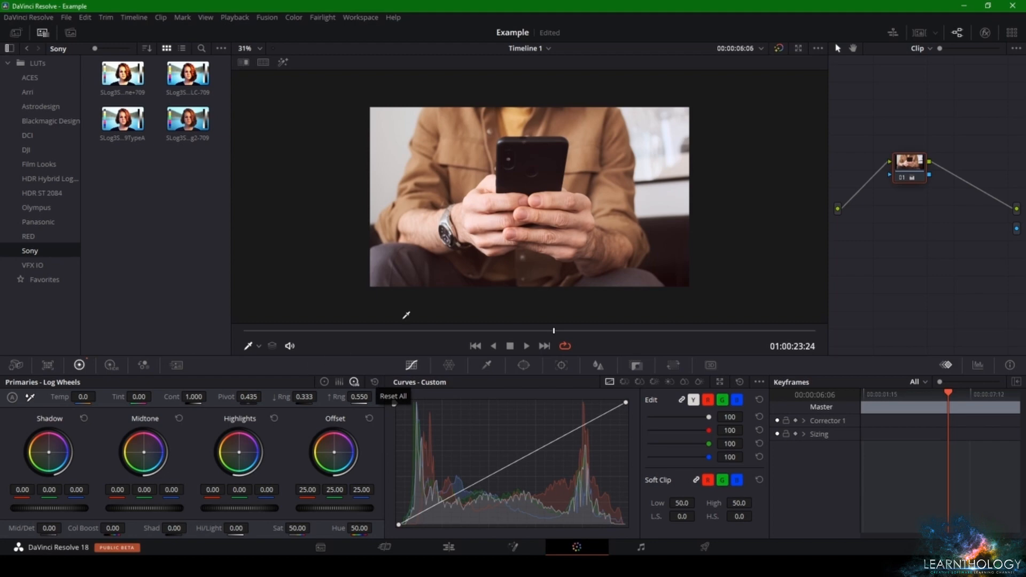
Show the scopes for the viewer image and reposition their window to examine the Parade, Histogram and Waveform graphs
right_click(478, 229)
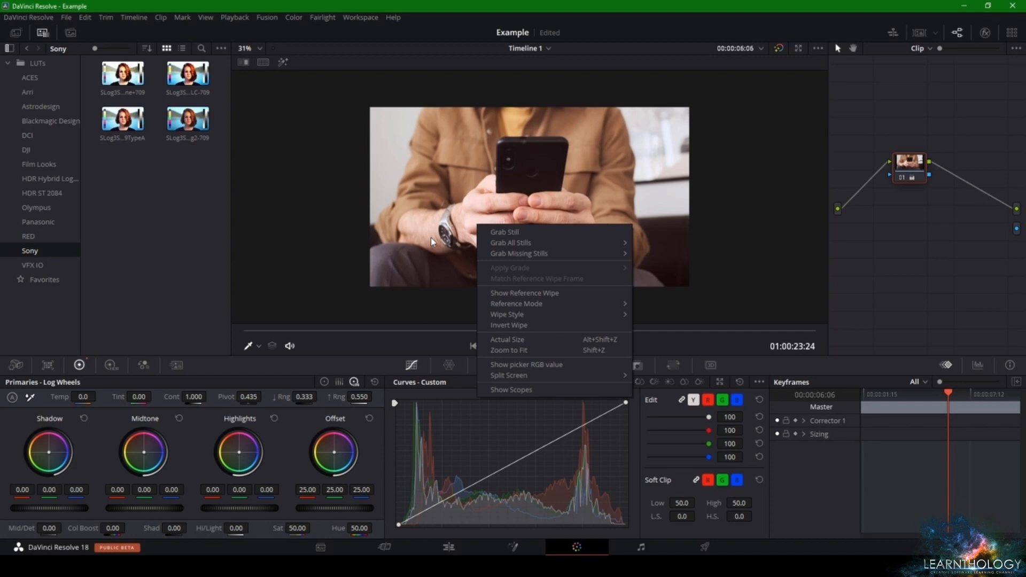
click(502, 389)
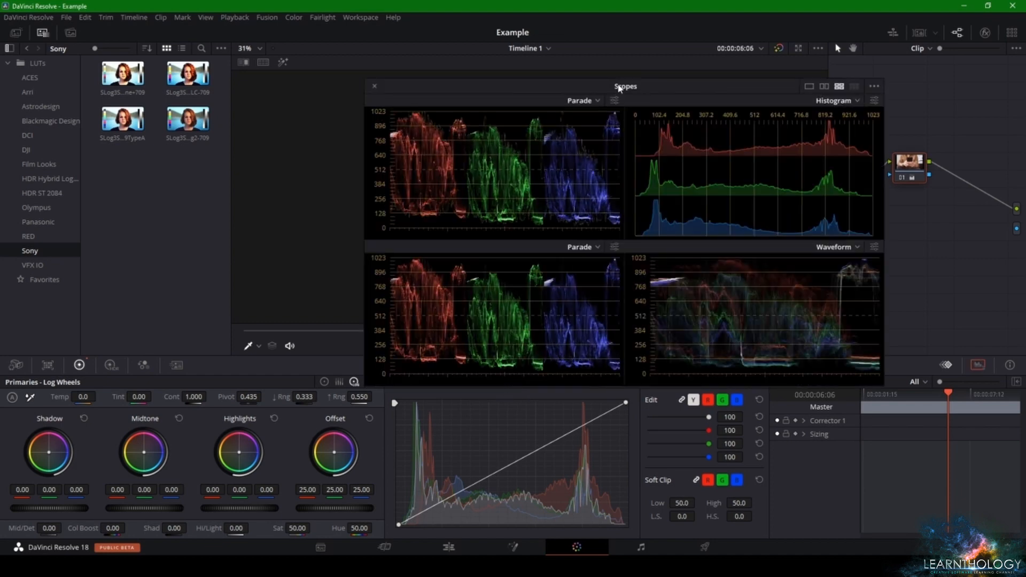
drag(626, 89, 210, 106)
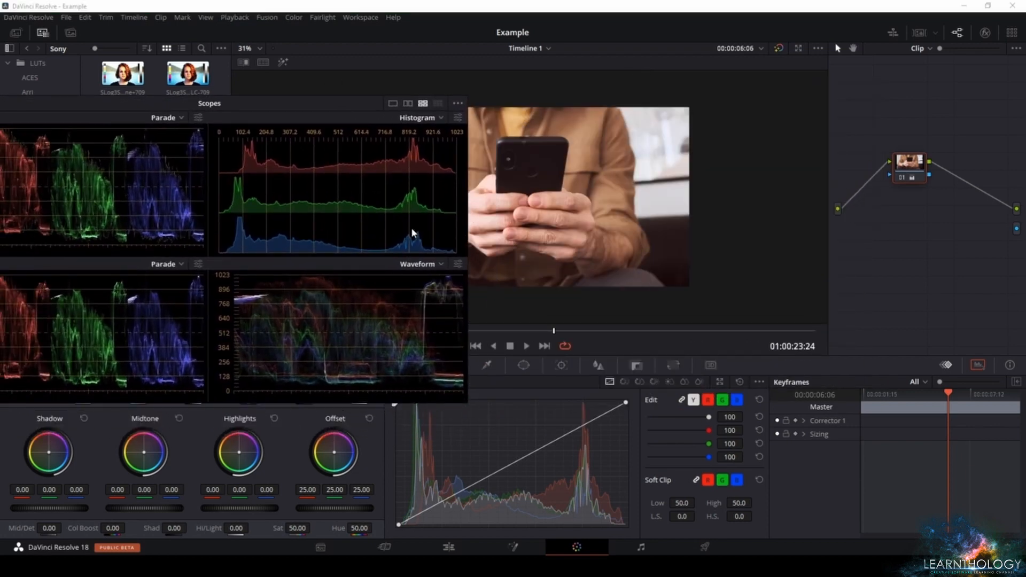
drag(278, 107, 715, 237)
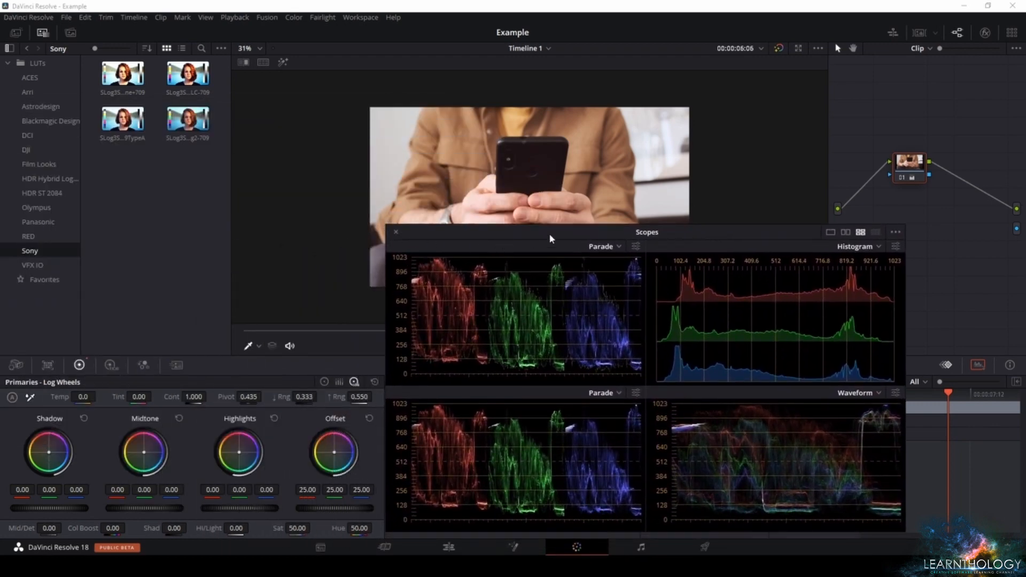
drag(581, 237, 712, 164)
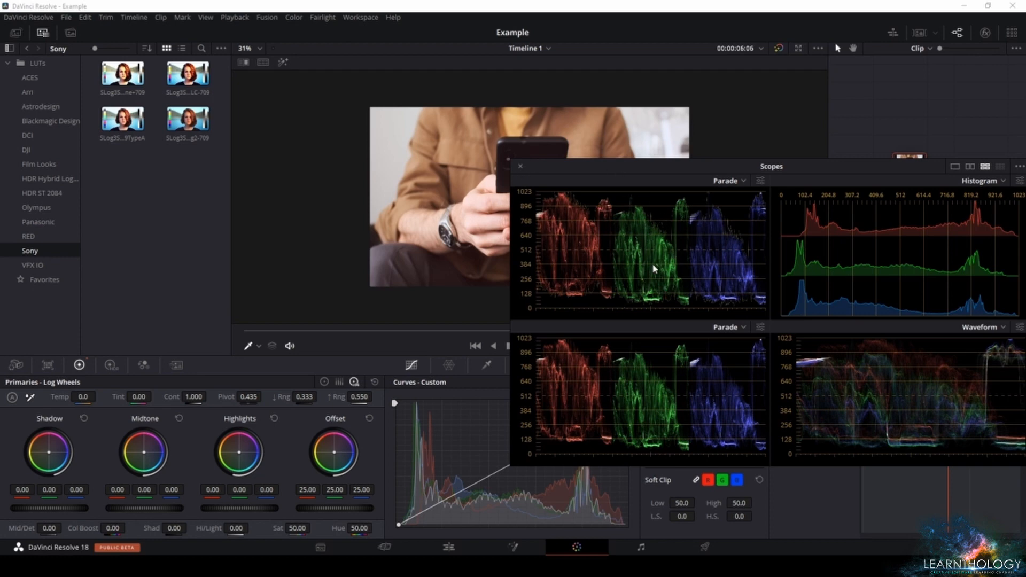
drag(794, 170, 419, 231)
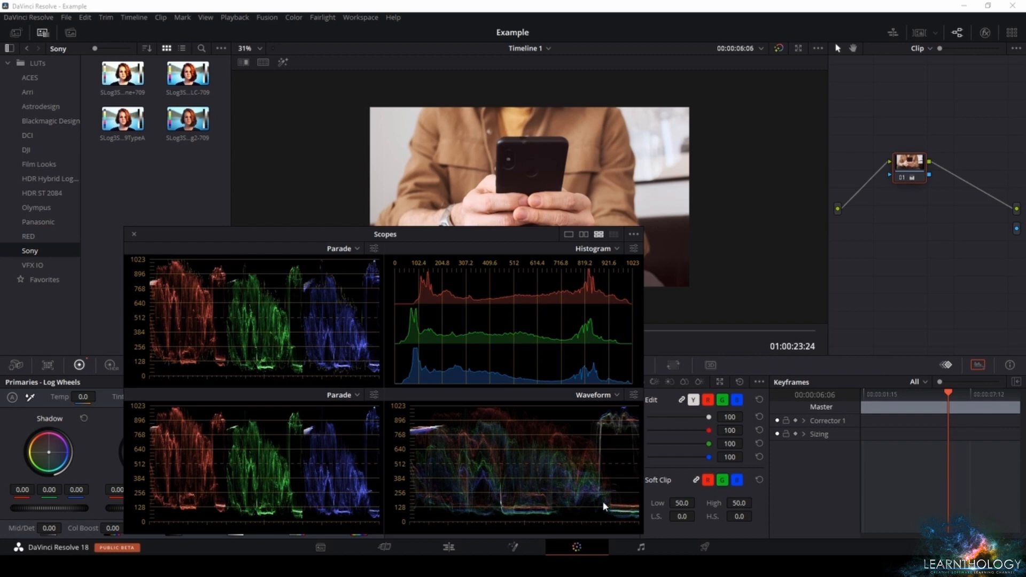
drag(477, 243, 512, 260)
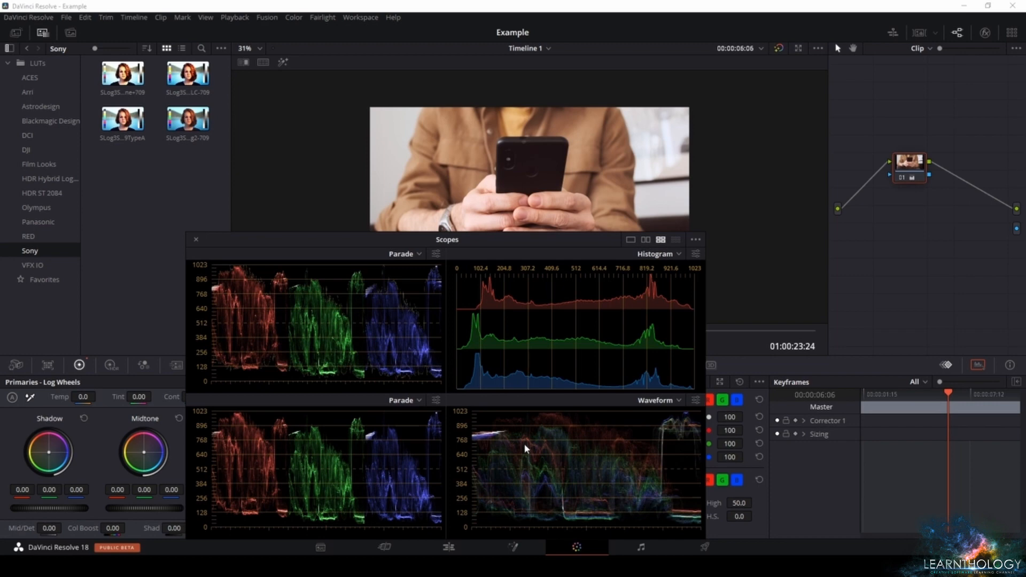
Close the Scopes window and bring back the Keyframes palette
click(196, 239)
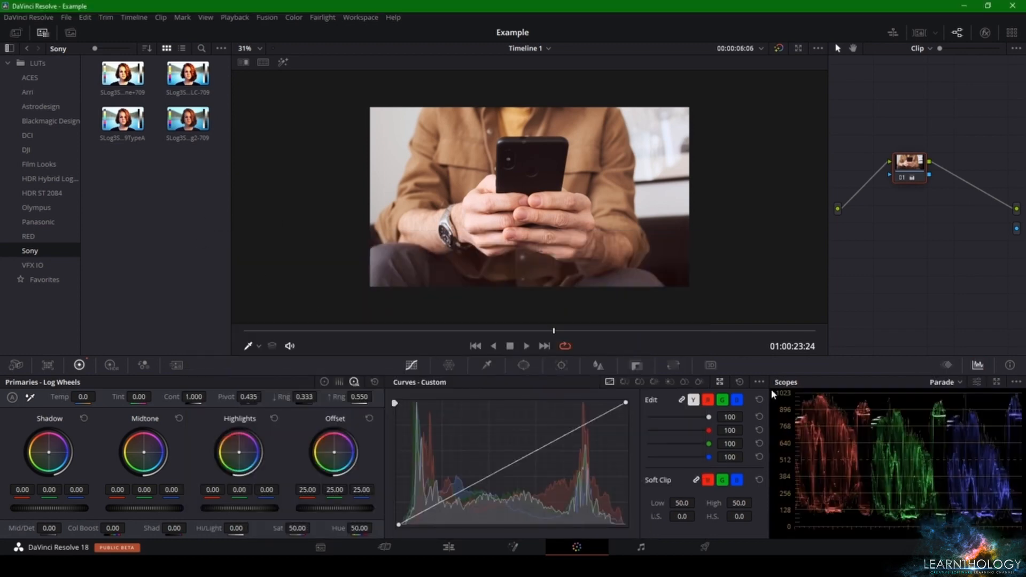
click(947, 365)
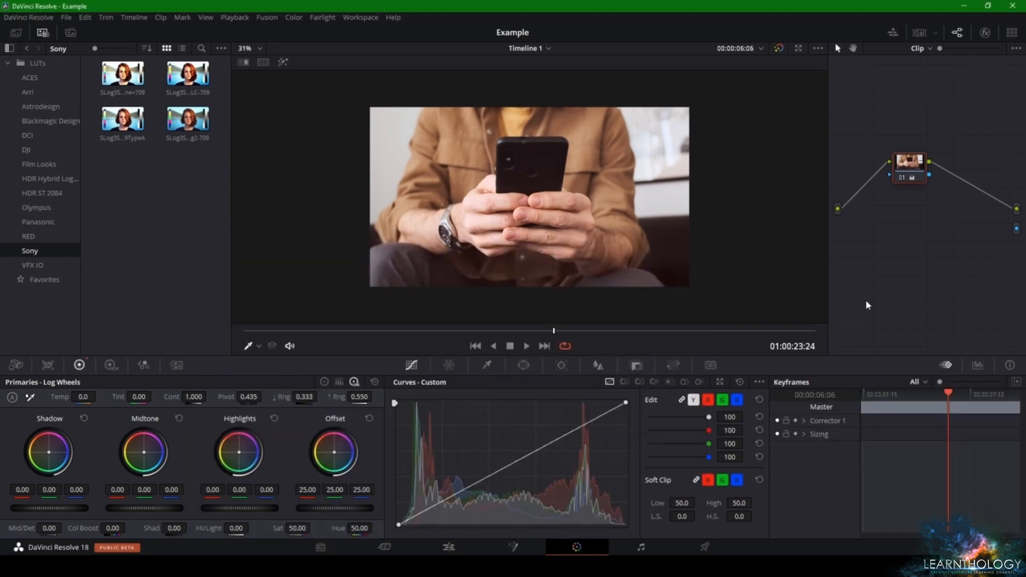